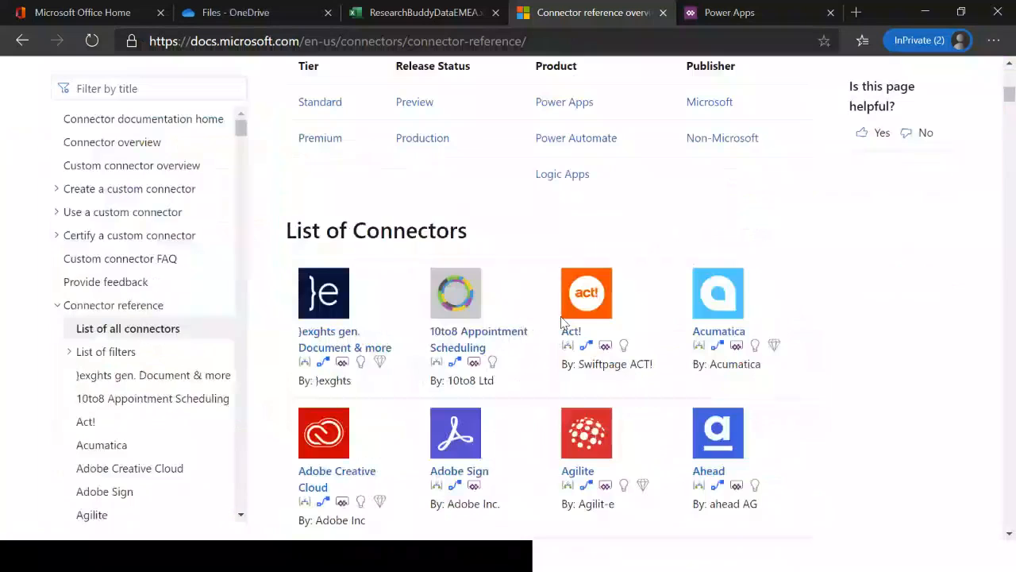
Examine the list of available connectors in the connector reference documentation, from the A entries through the H and I entries
scroll(483, 316, "down", 3)
scroll(484, 316, "up", 1)
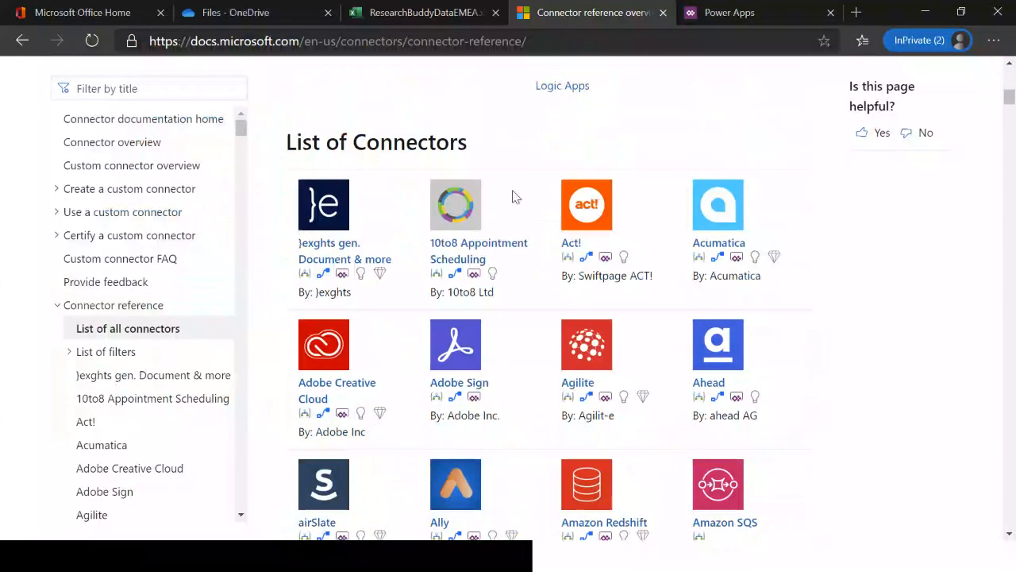
scroll(512, 196, "down", 2)
scroll(512, 256, "down", 10)
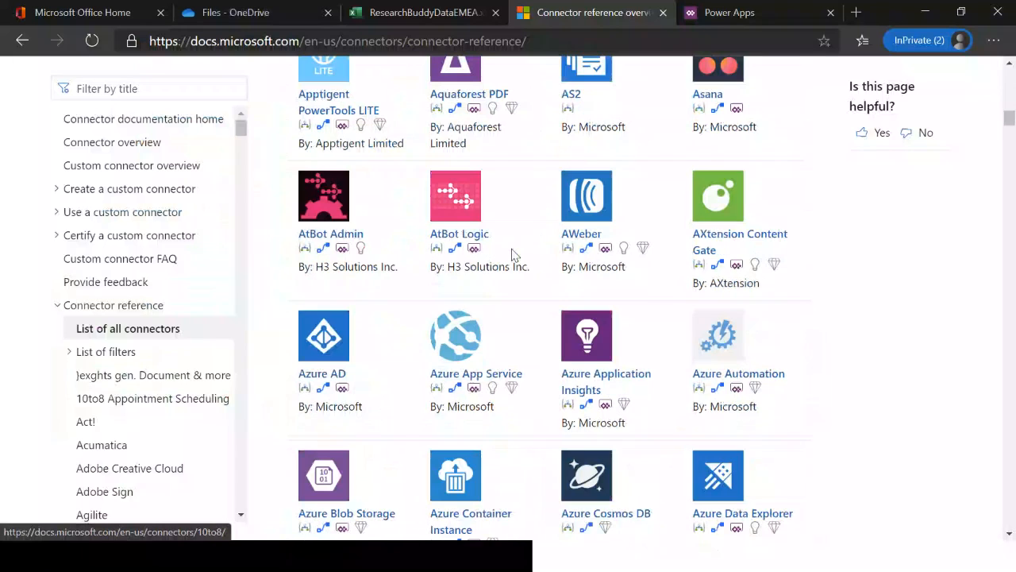
scroll(478, 415, "down", 1)
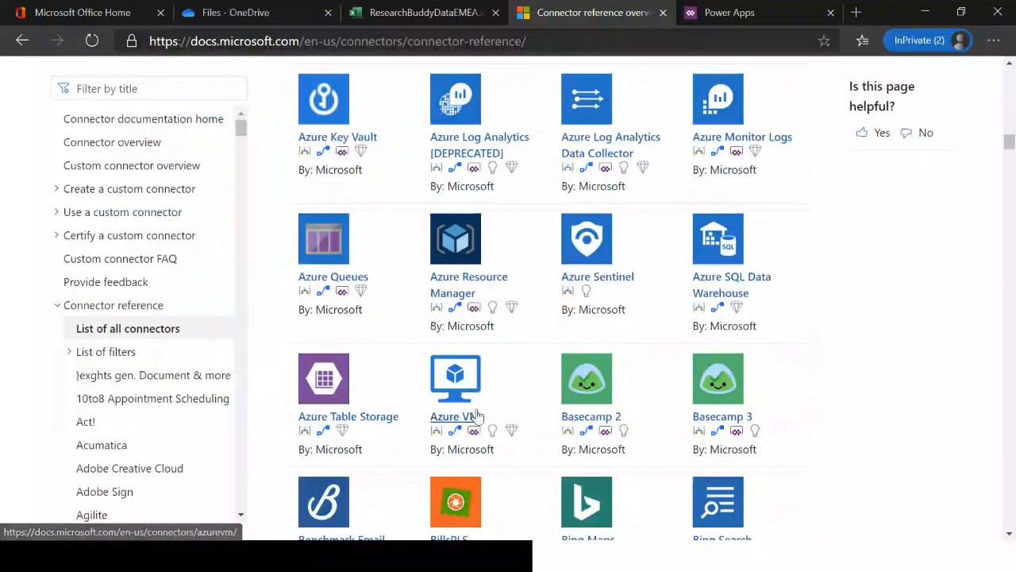
scroll(477, 415, "down", 3)
scroll(477, 414, "down", 10)
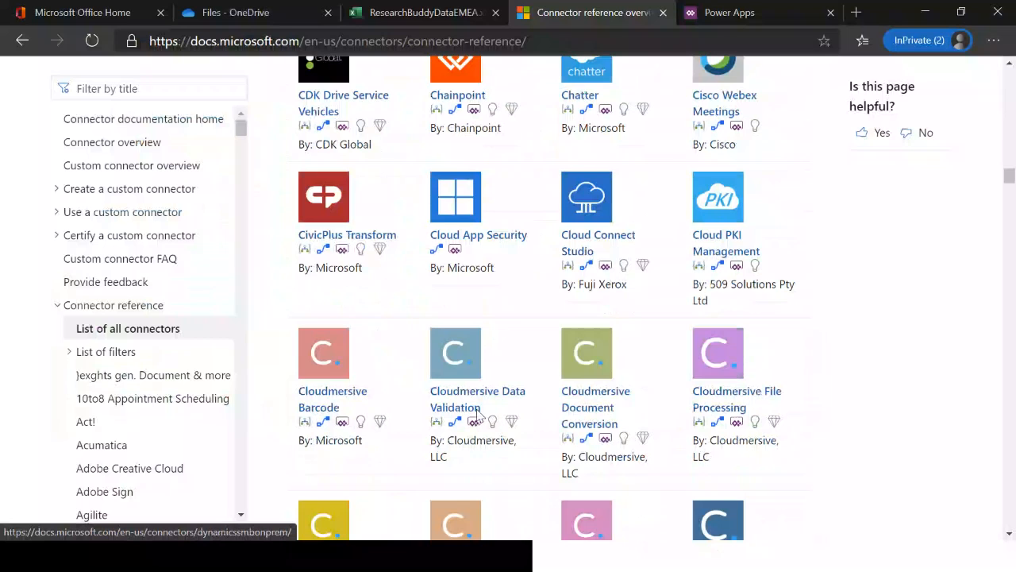
scroll(478, 415, "down", 10)
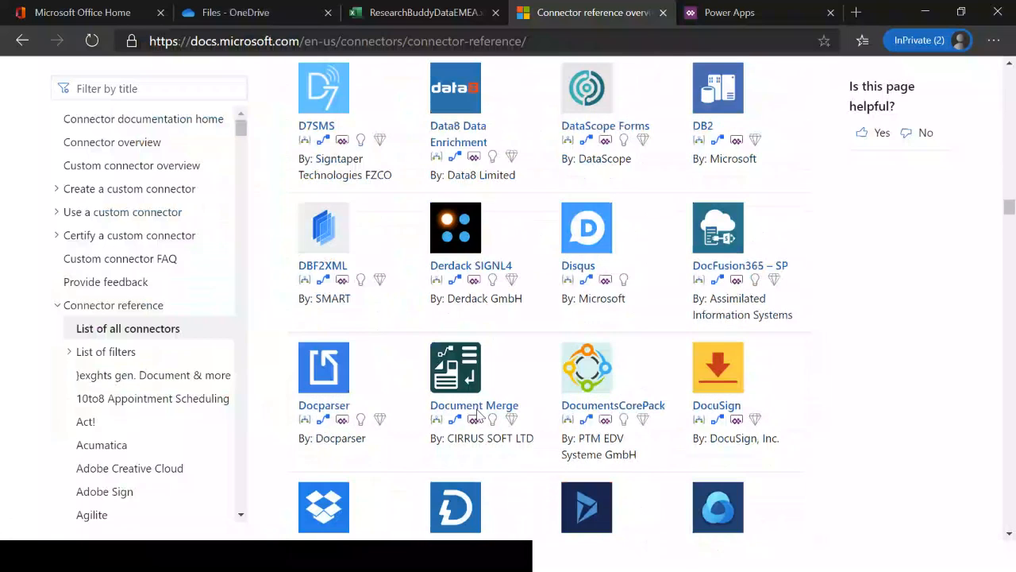
scroll(478, 414, "down", 10)
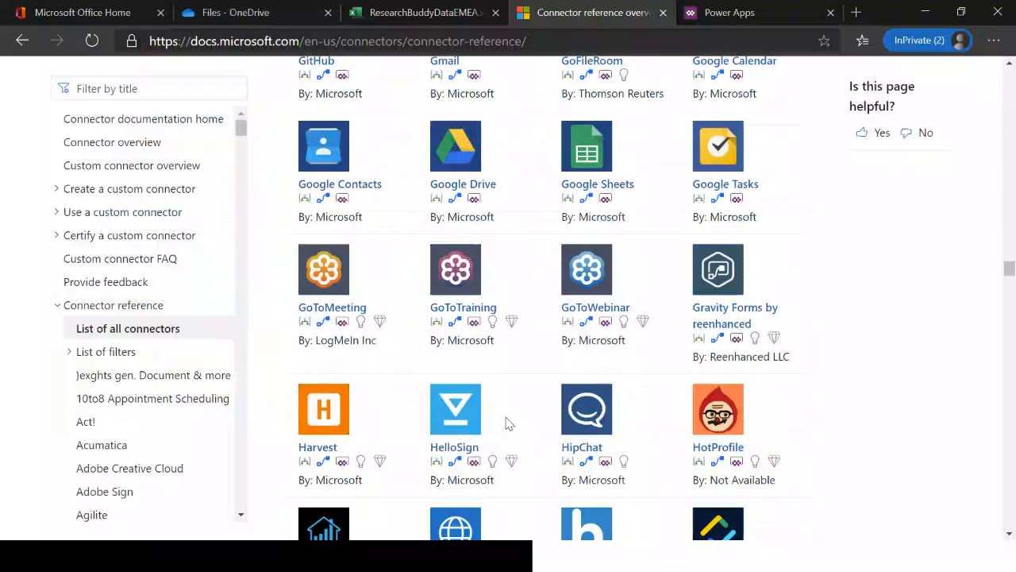
scroll(509, 423, "down", 1)
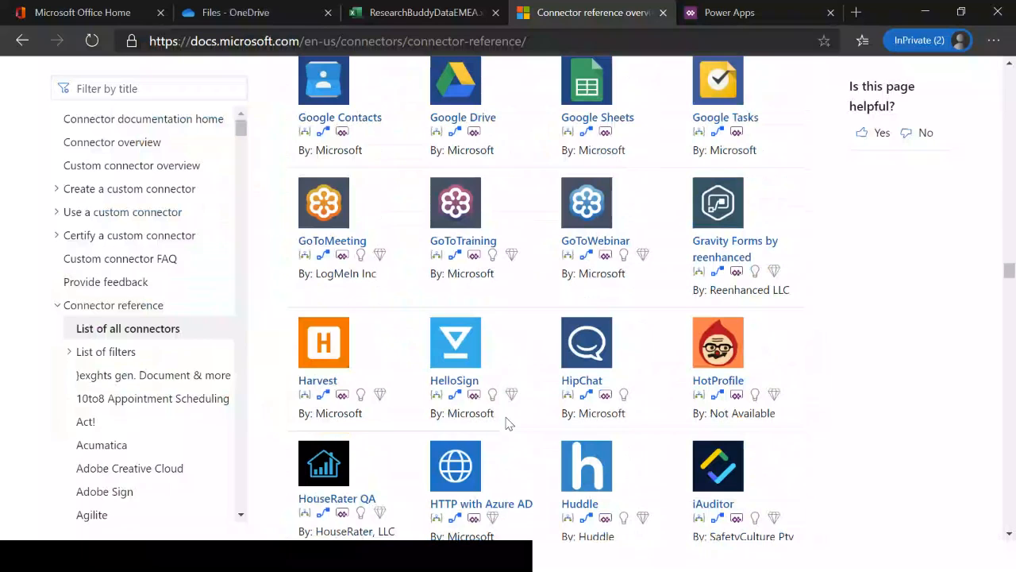
scroll(509, 423, "down", 2)
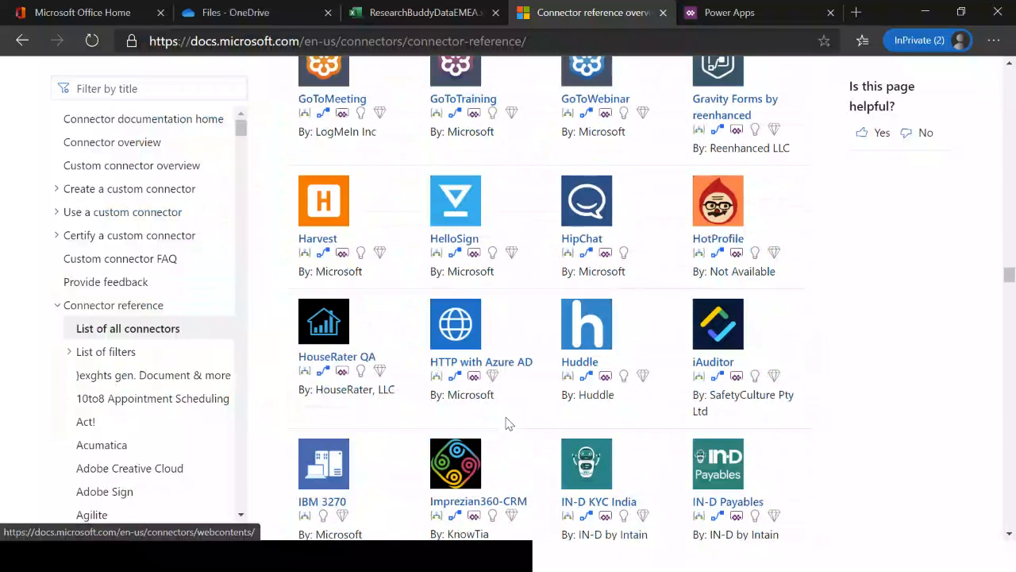
Switch to OneDrive and open the FlooringEstimates.xlsx workbook to view its table data
left_click(426, 13)
left_click(278, 13)
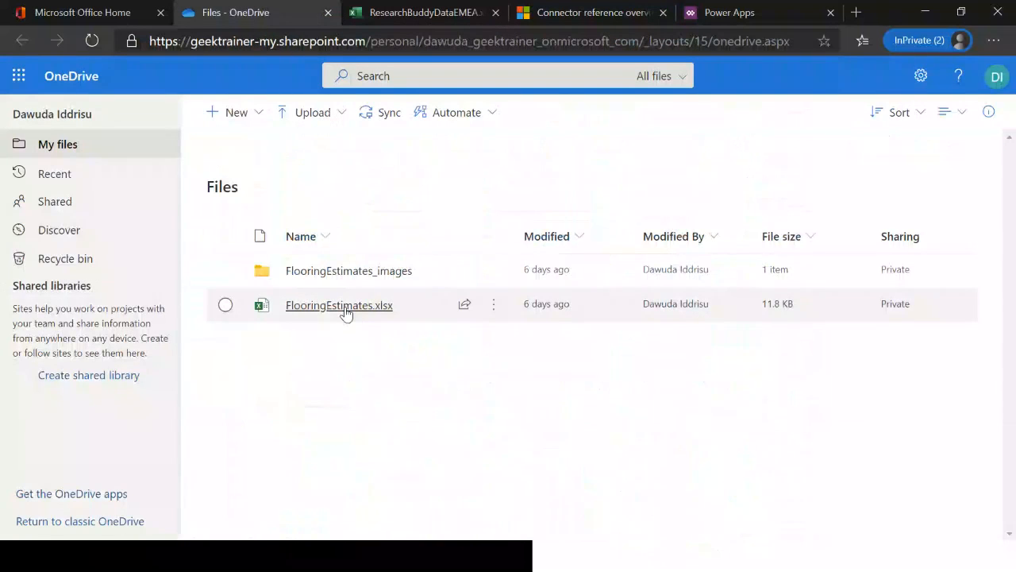
mouse_move(346, 312)
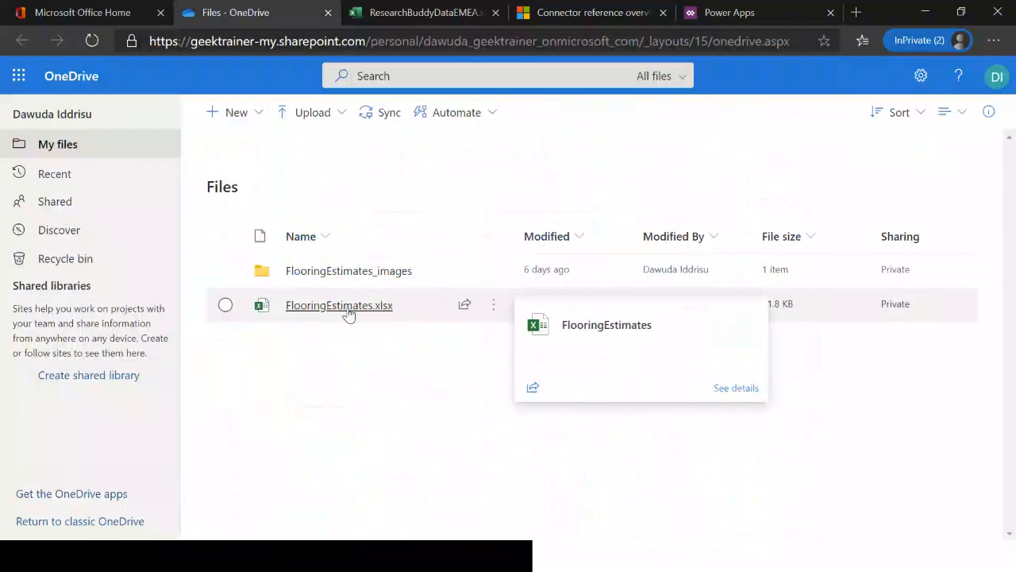
left_click(348, 313)
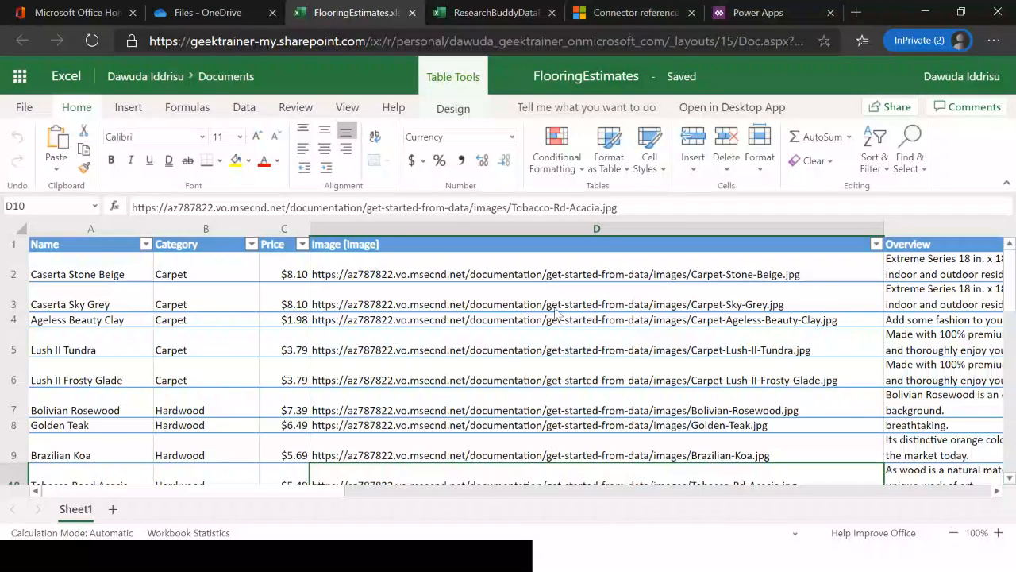
Switch to Power Apps and start a new app from Excel Online data
left_click(726, 24)
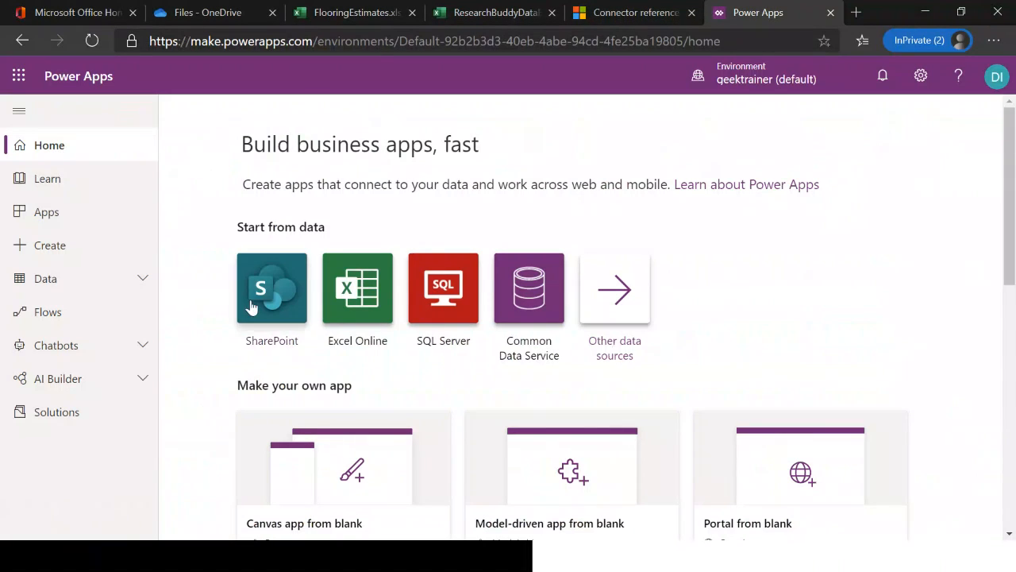
scroll(310, 395, "down", 2)
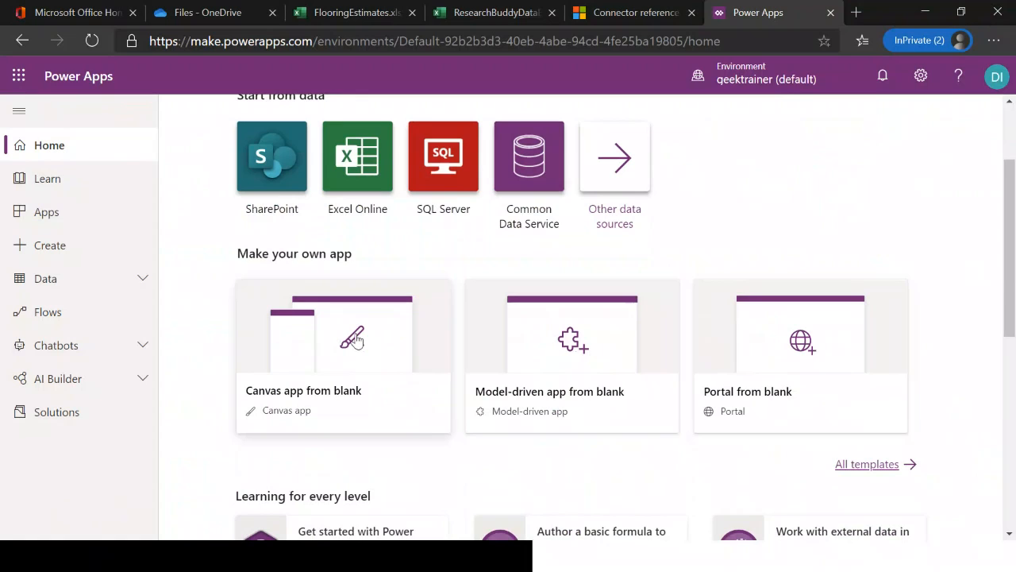
scroll(347, 397, "up", 2)
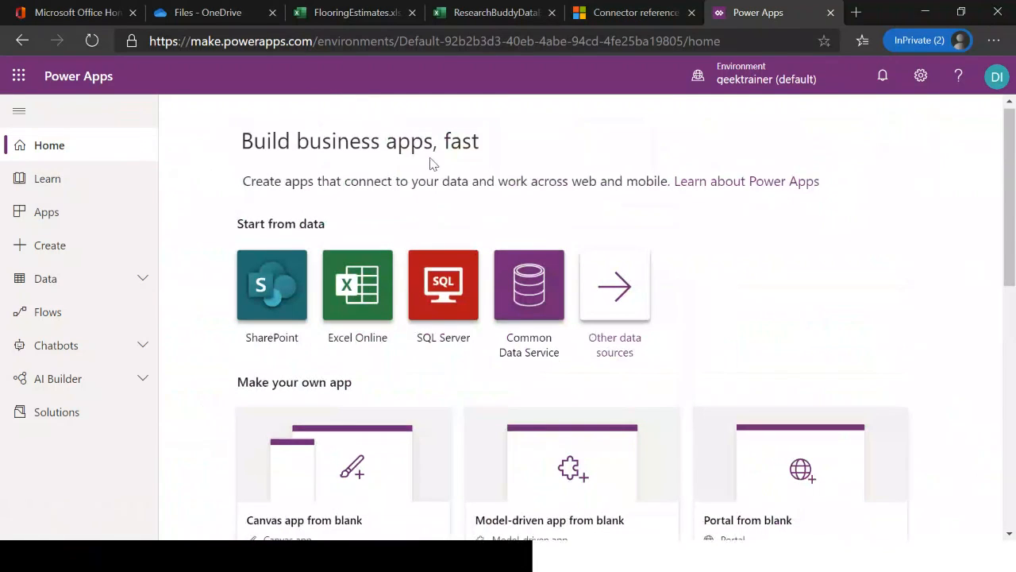
left_click(359, 289)
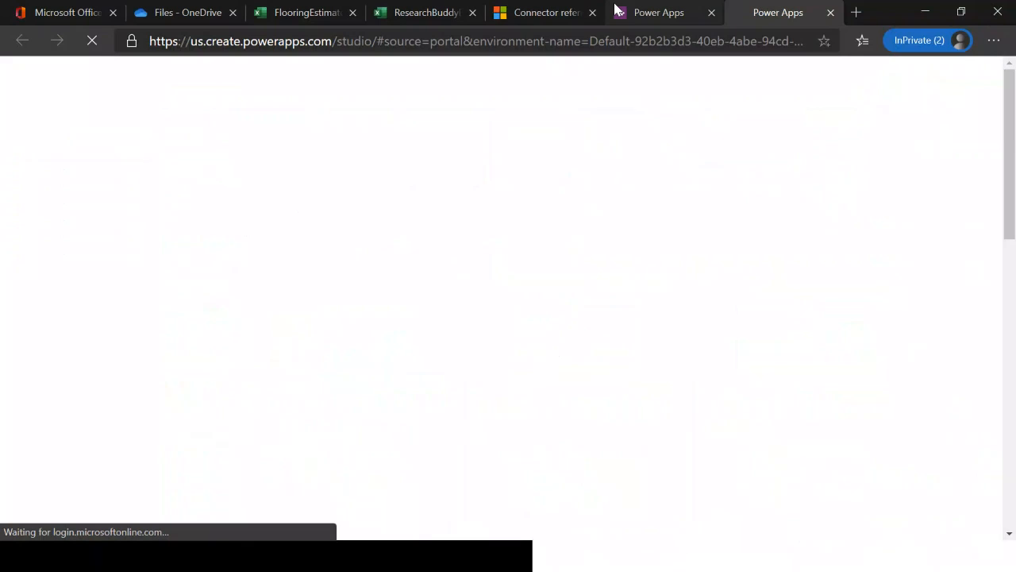
left_click(635, 12)
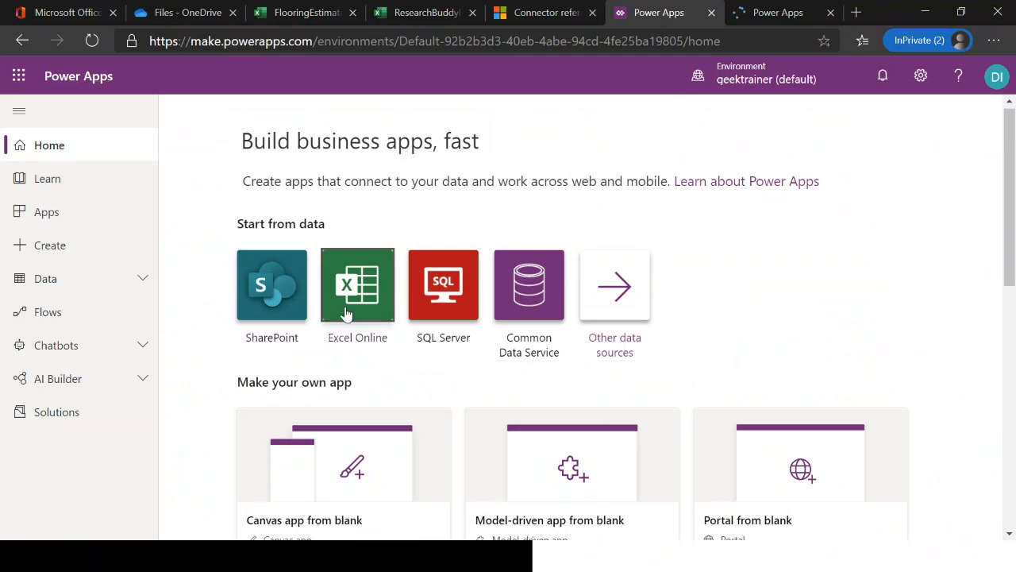
left_click(767, 12)
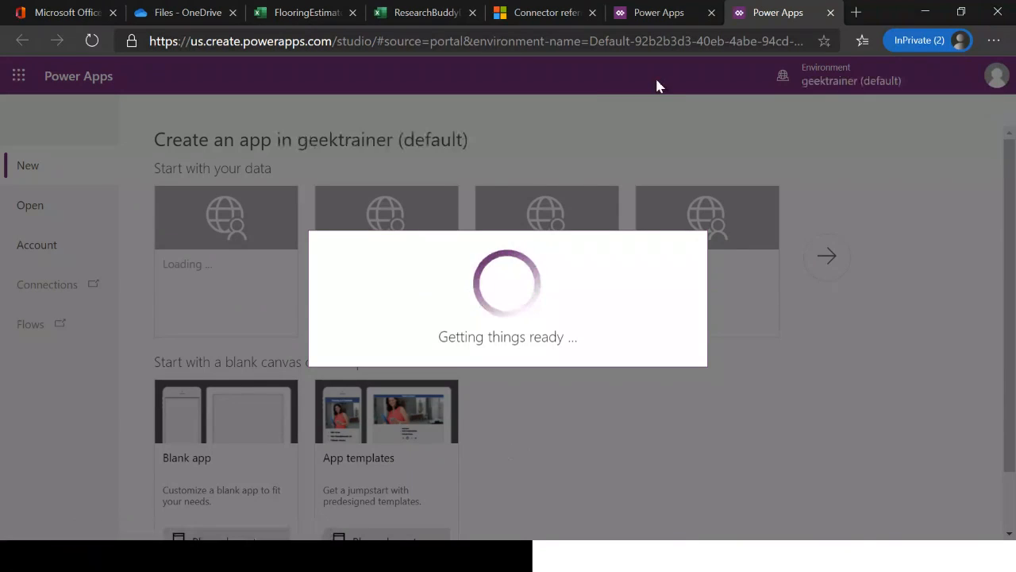
left_click(656, 14)
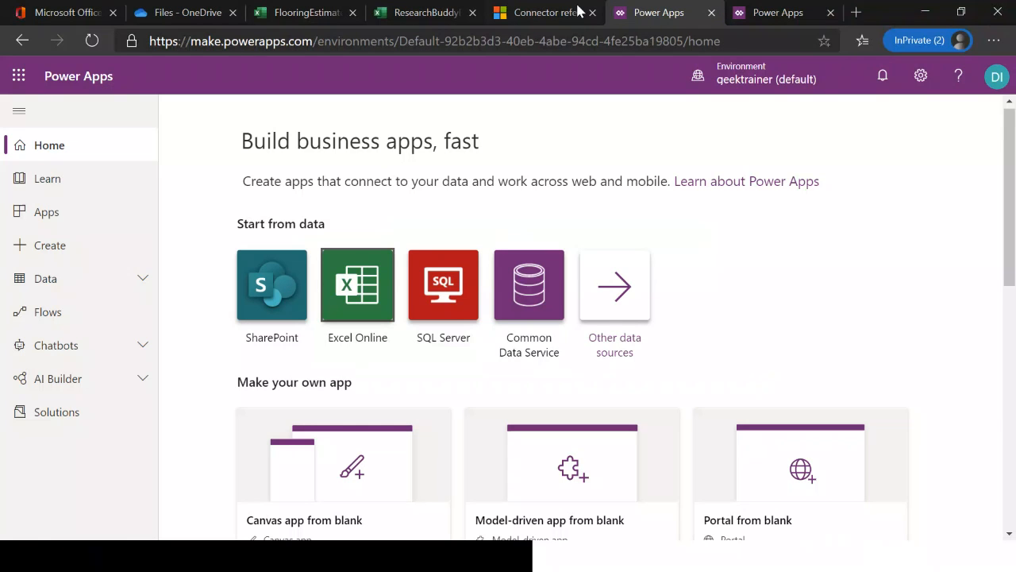
left_click(552, 12)
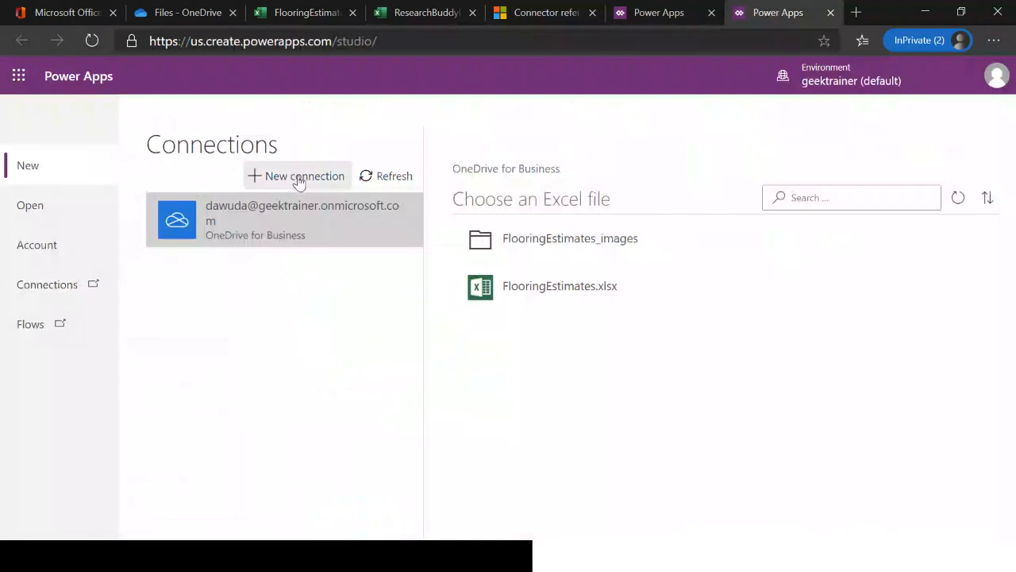
Connect the app to the FlooringEstimates table in FlooringEstimates.xlsx and skip the studio welcome dialog
left_click(562, 289)
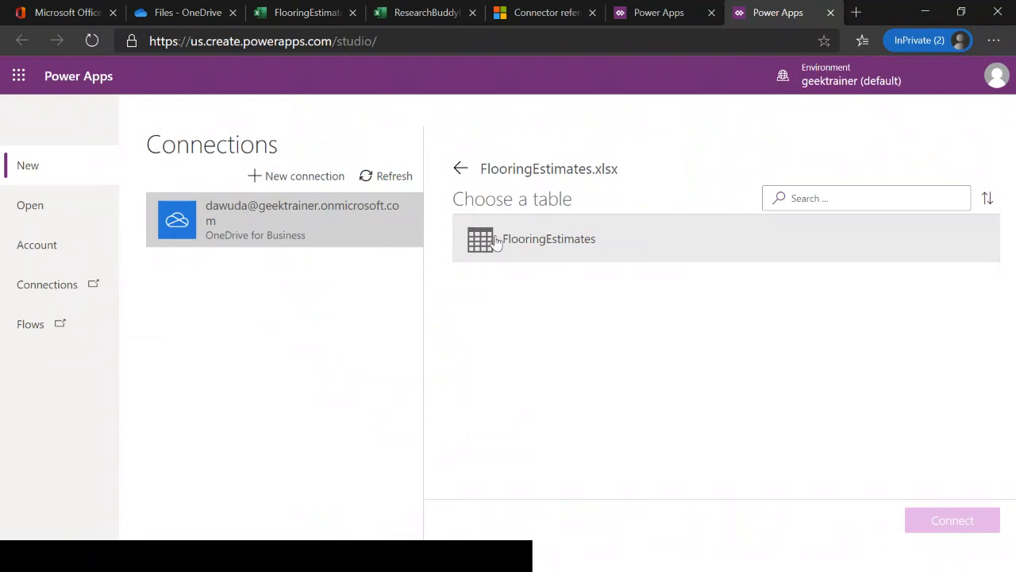
left_click(549, 250)
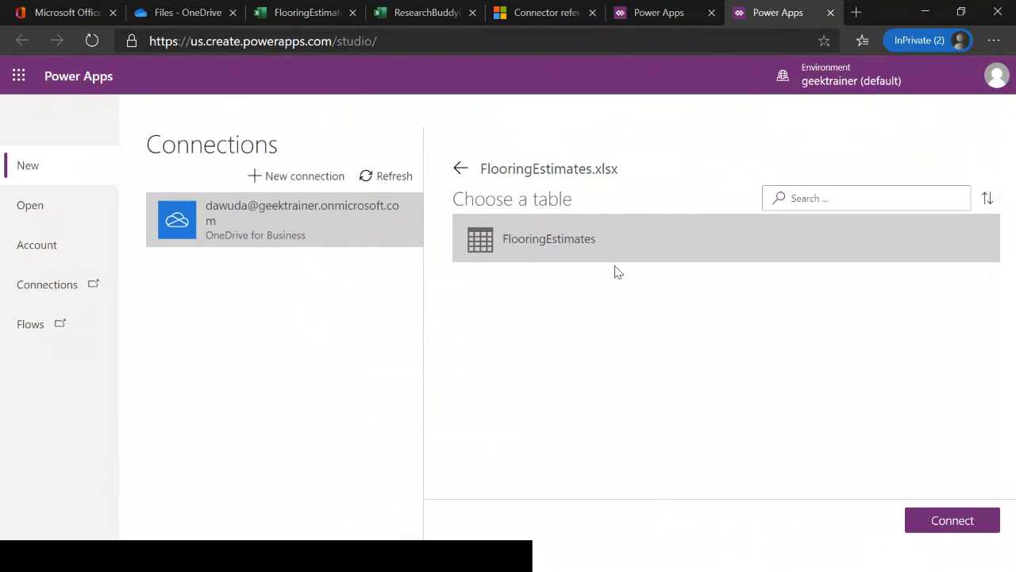
left_click(949, 516)
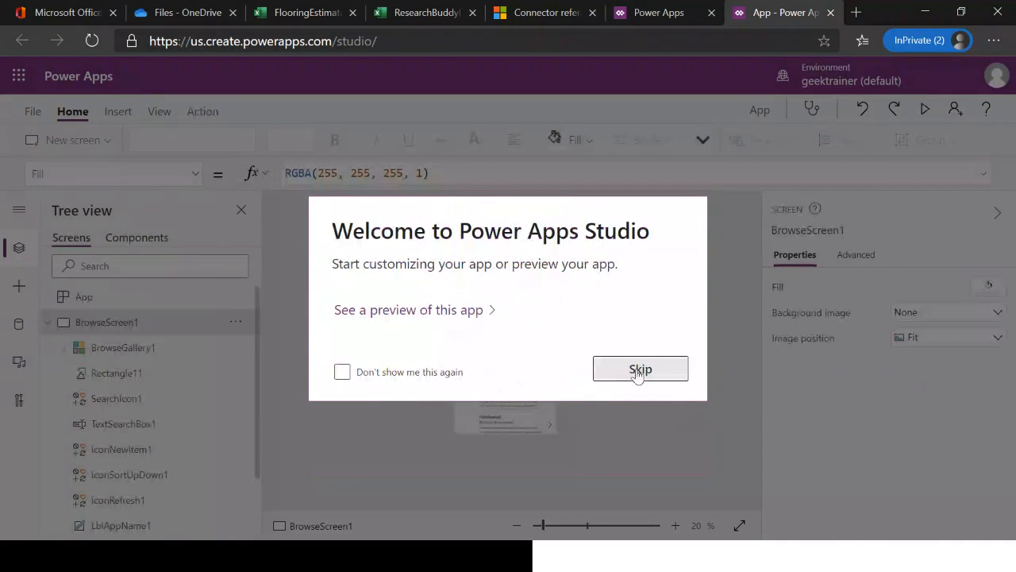
left_click(639, 370)
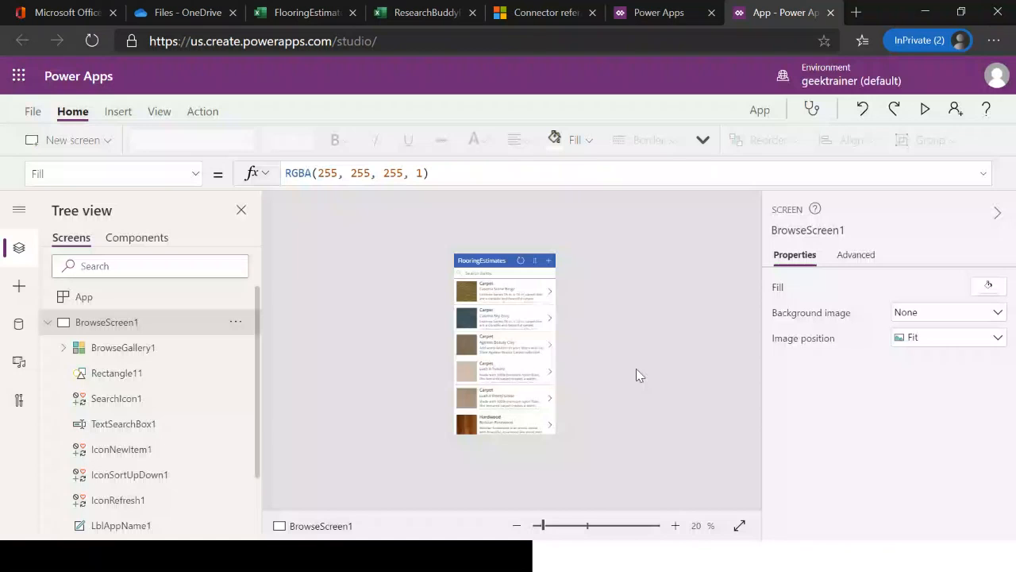
Preview the app and edit the Caserta Stone Beige item, changing its category to Carpet On
left_click(924, 108)
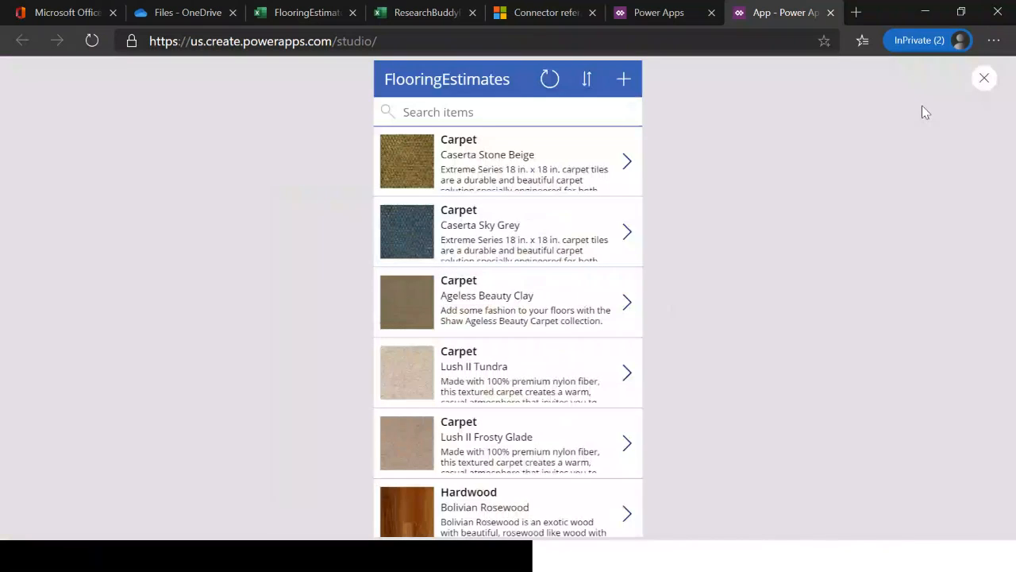
left_click(629, 164)
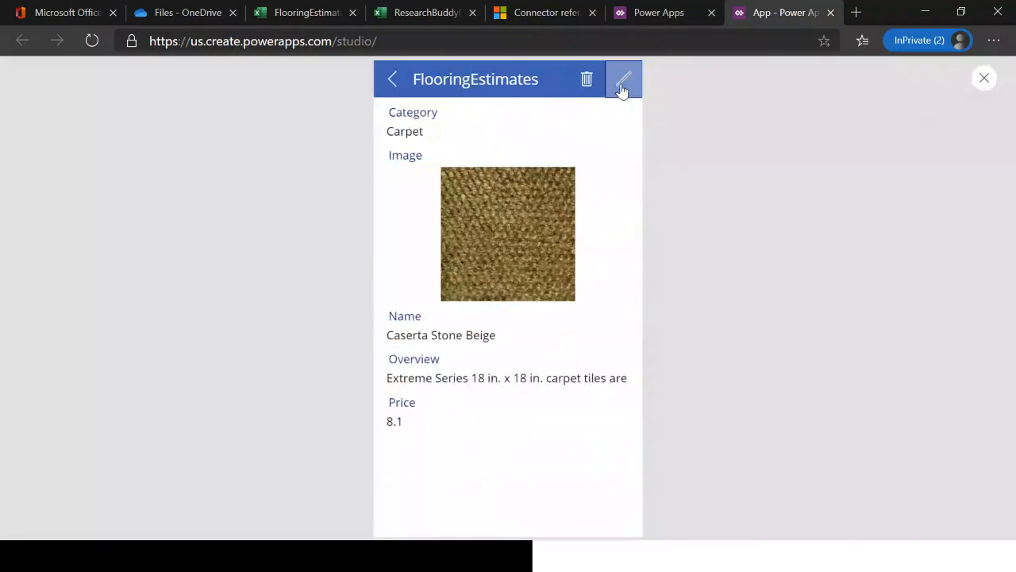
left_click(623, 87)
left_click(464, 137)
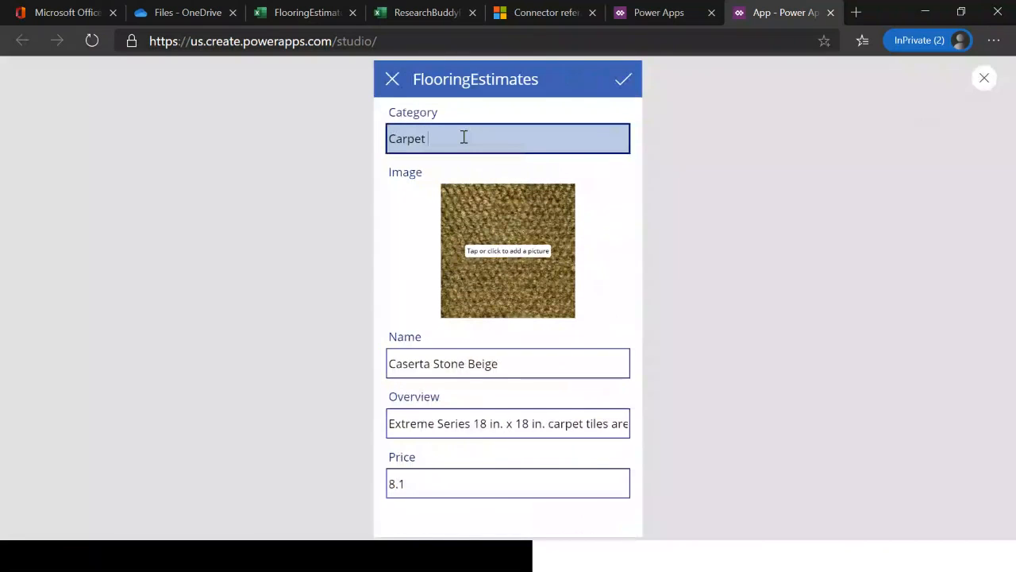
type("On")
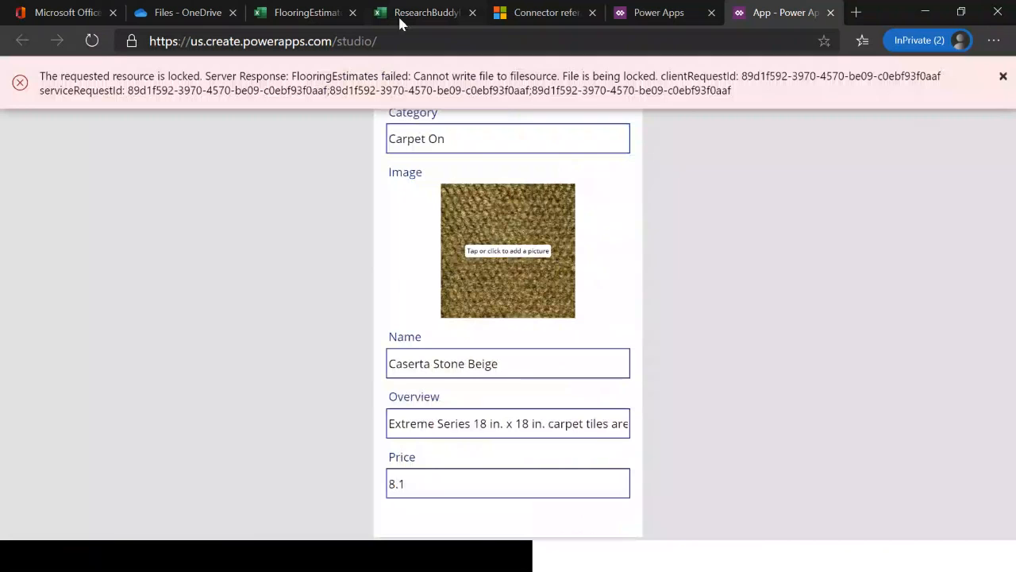
Close the open FlooringEstimates workbook and save the edited item in the app preview, going back to the item list
left_click(315, 18)
middle_click(315, 17)
left_click(662, 13)
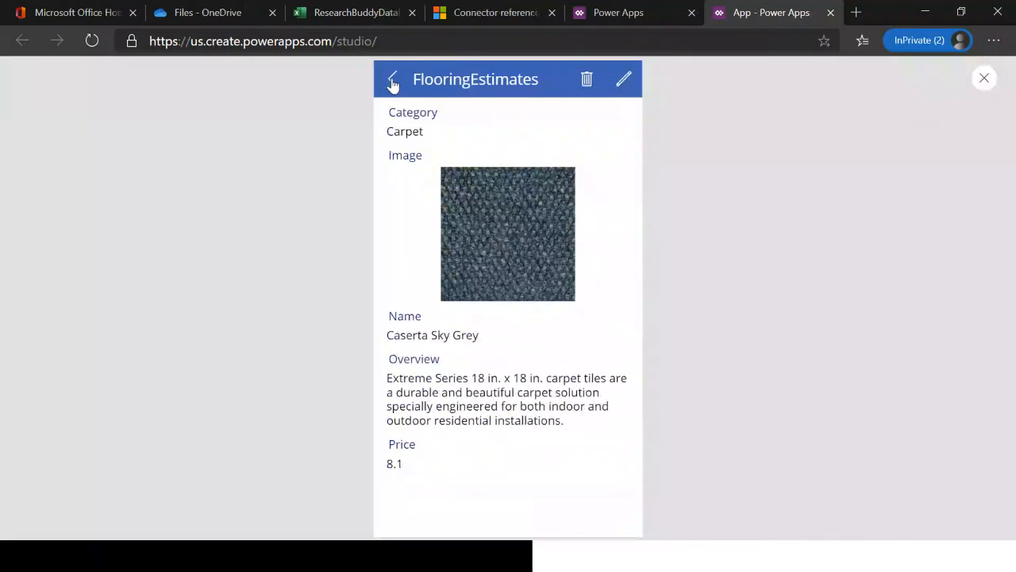
left_click(393, 82)
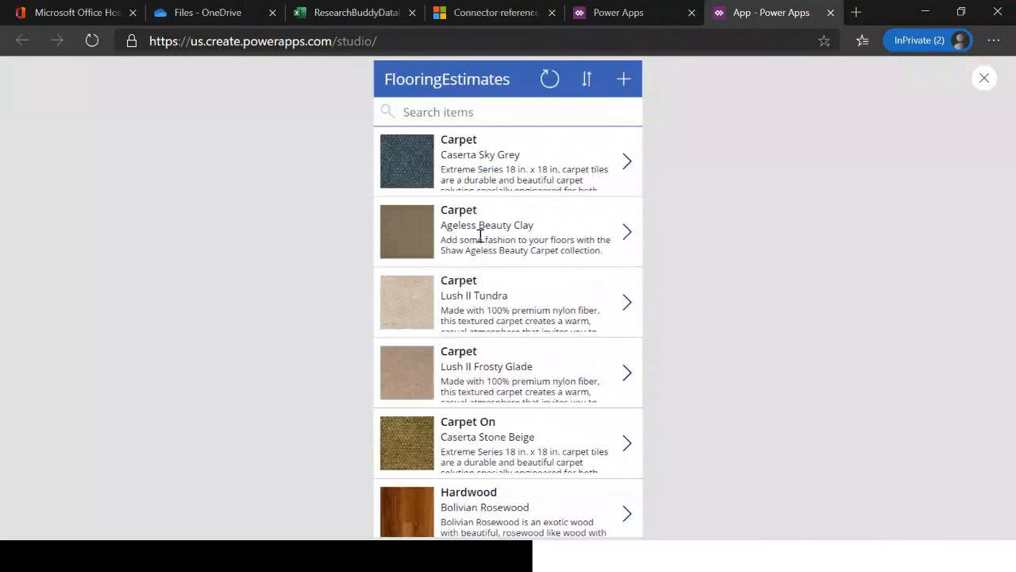
scroll(531, 320, "down", 1)
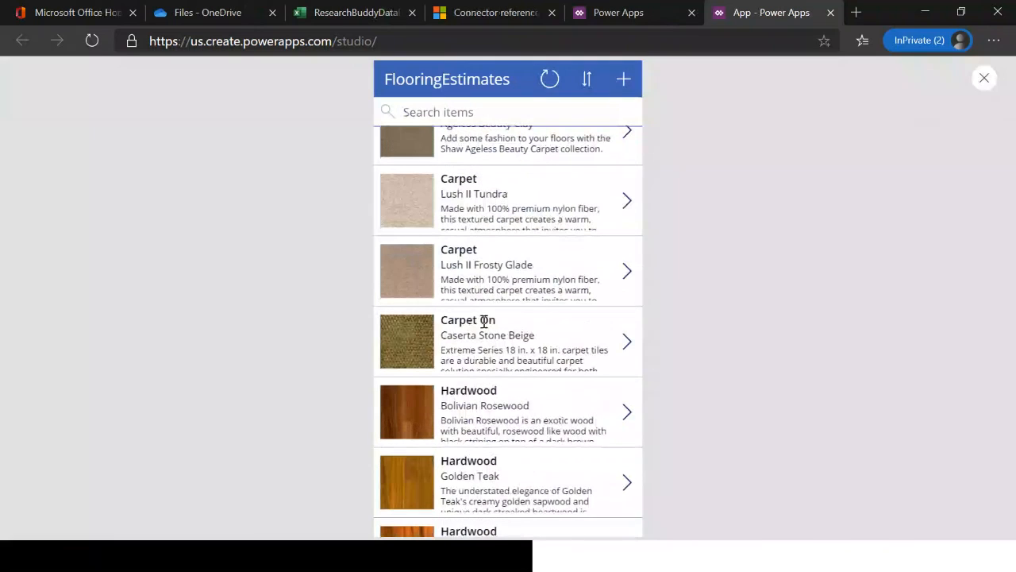
Start a new item in the preview with category Surface and the image MwfAu1j8_400x400 (1) from Downloads
left_click(624, 81)
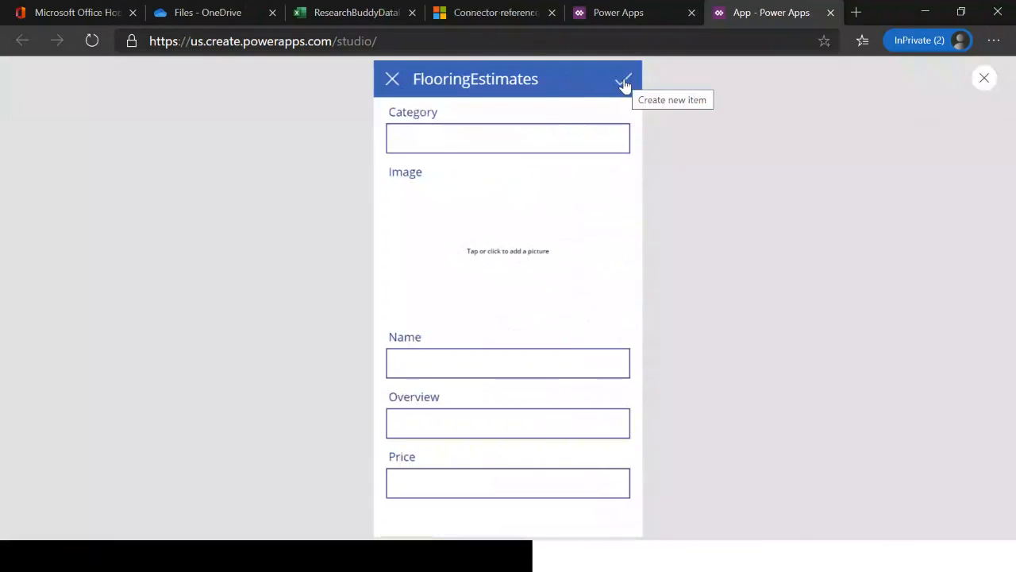
left_click(461, 136)
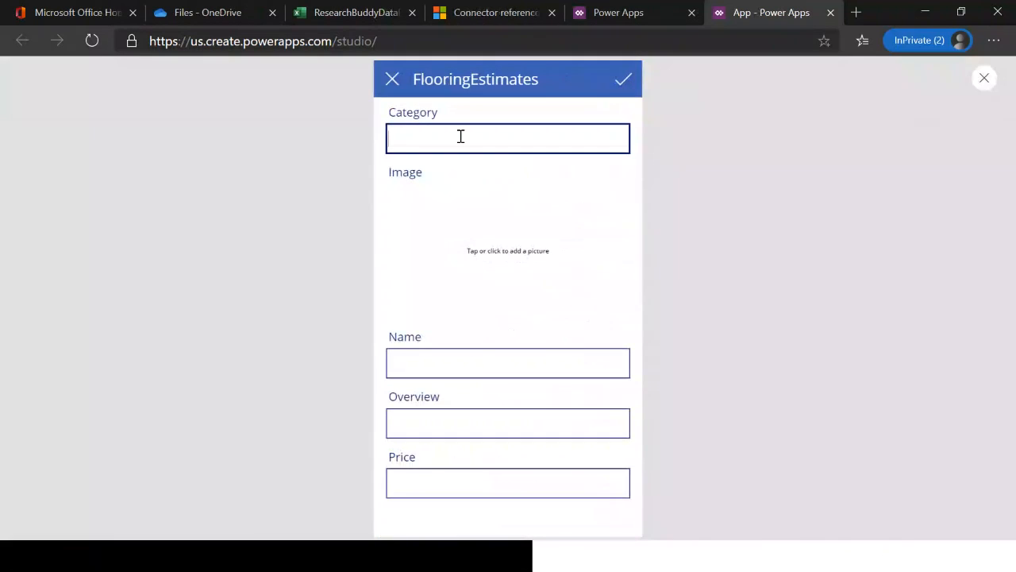
type("Surface")
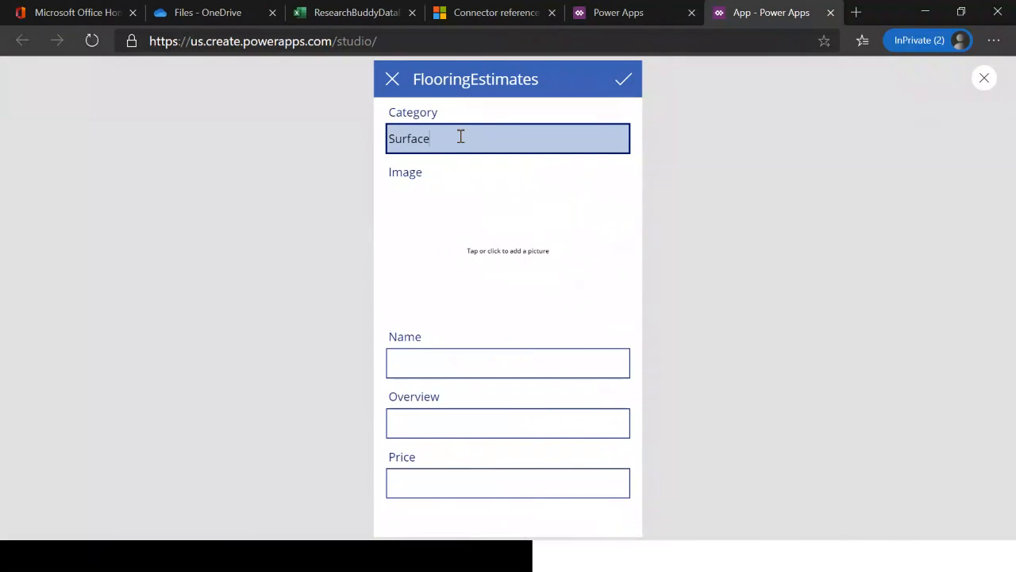
left_click(515, 252)
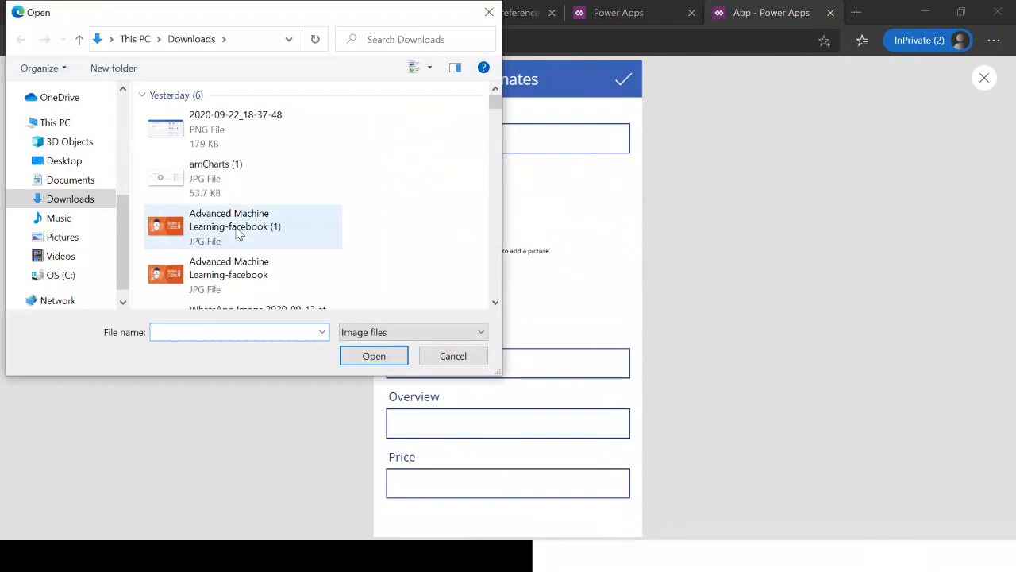
left_click(254, 230)
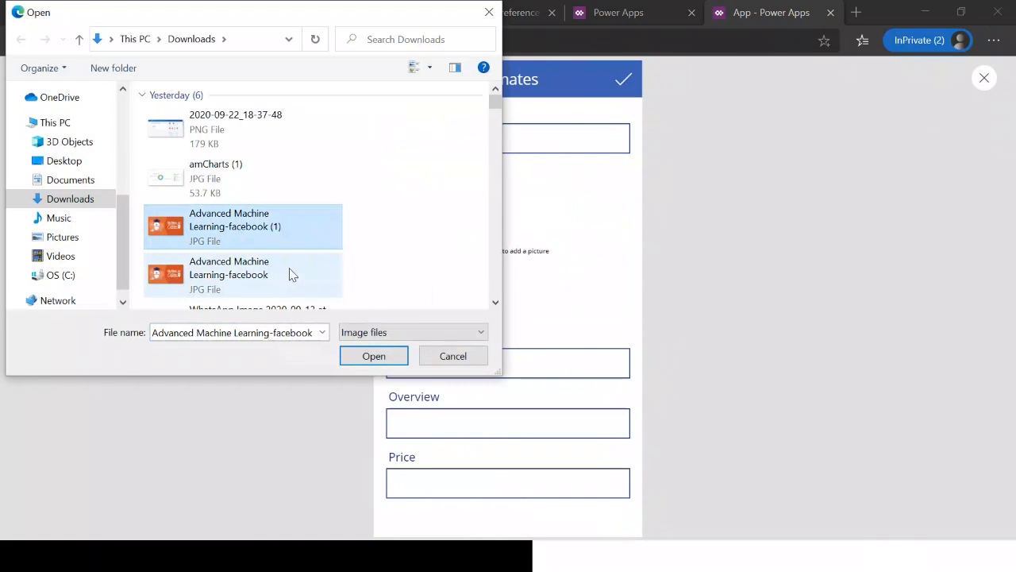
scroll(291, 274, "down", 8)
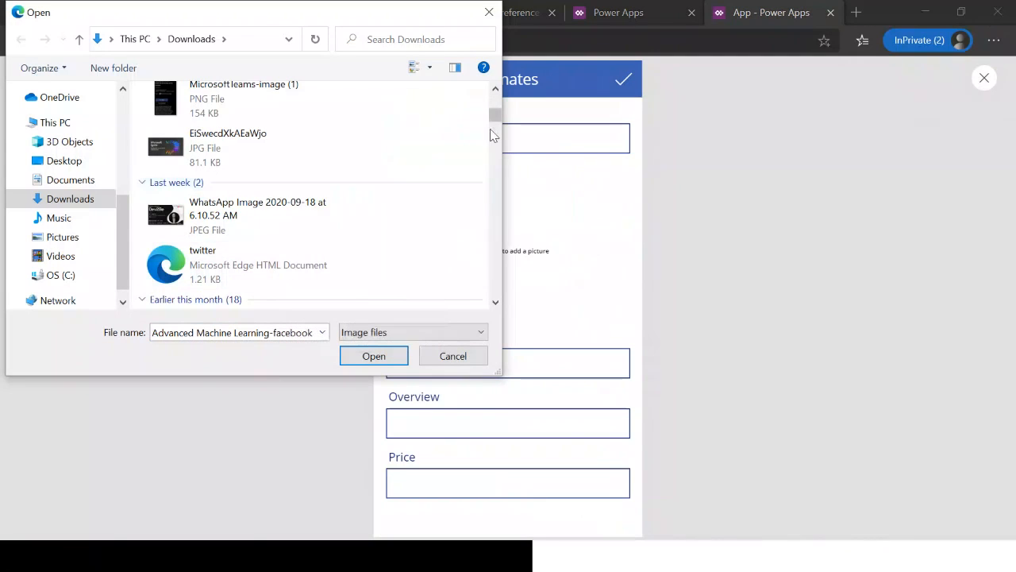
left_click(258, 97)
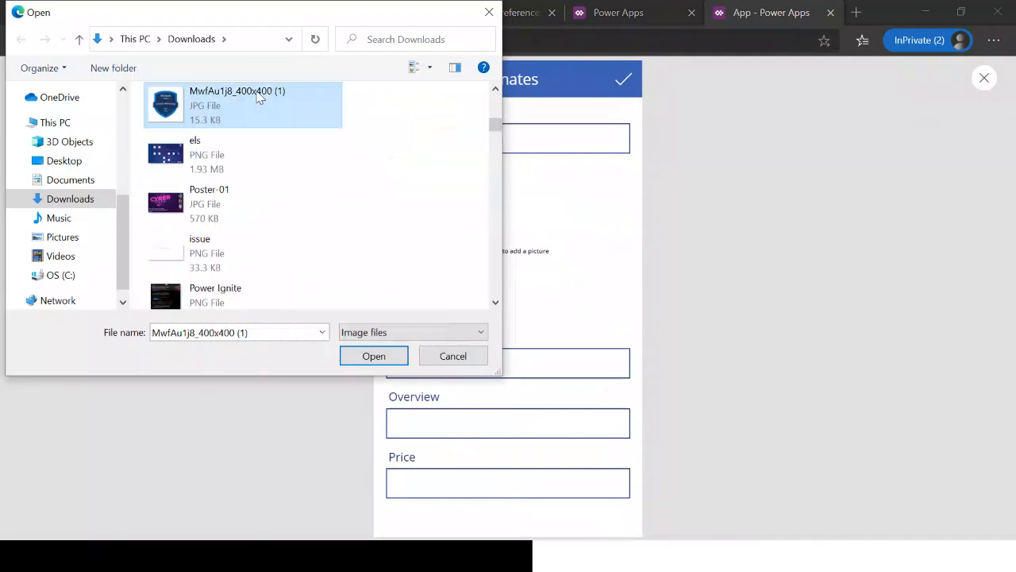
left_click(374, 356)
Enter the name Logo MSLearn, overview "This is" and price 9 for the new item, and save it
left_click(488, 370)
type("Loh")
key("BackSpace")
type("go")
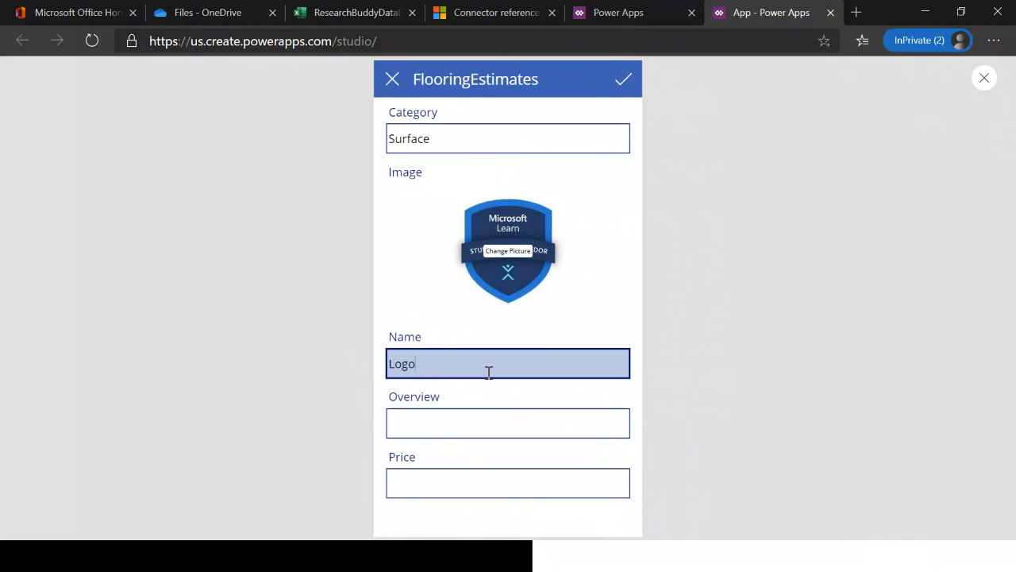
type(" MSLearn")
left_click(465, 416)
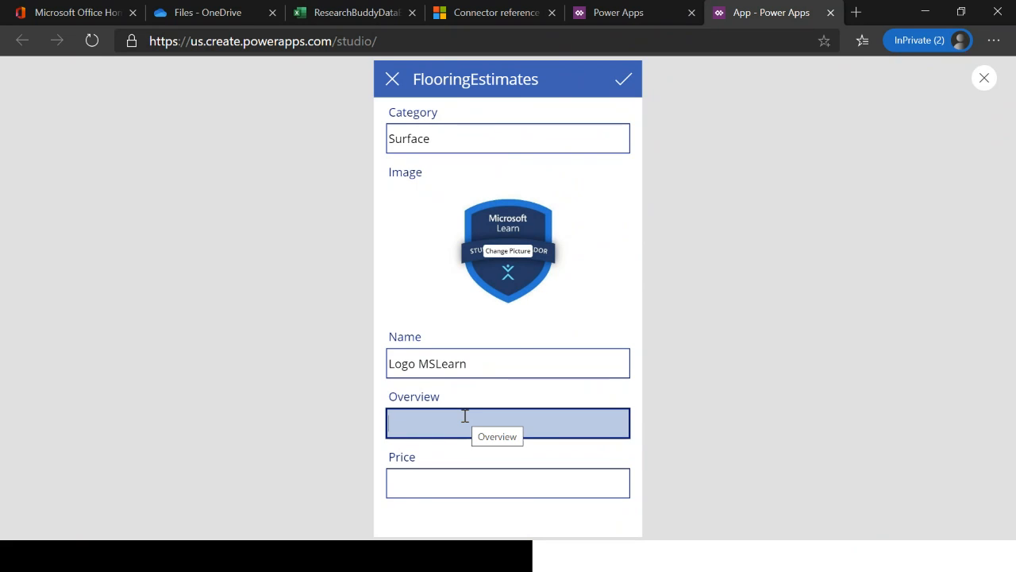
type("This is")
left_click(436, 481)
type("9")
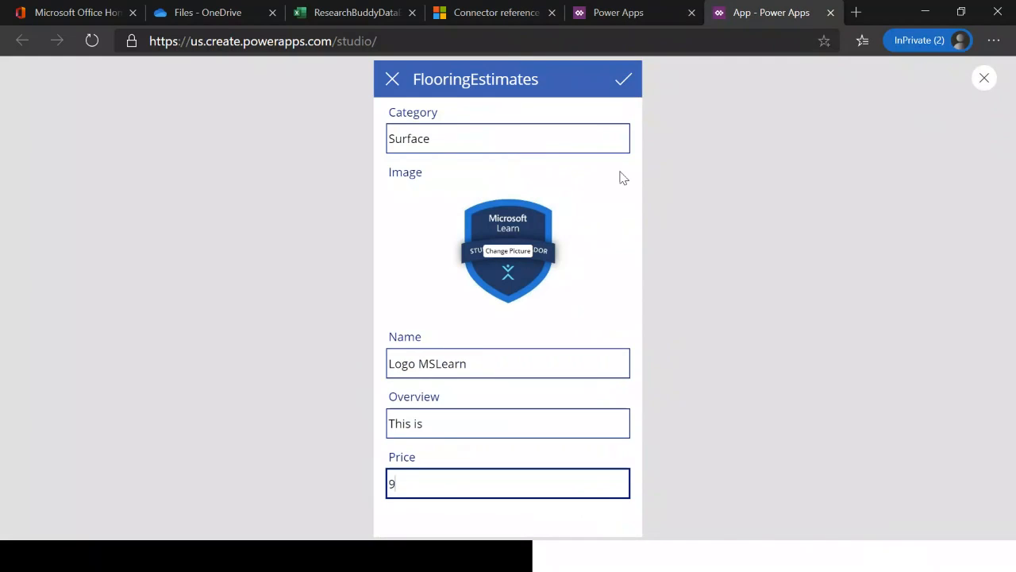
left_click(622, 80)
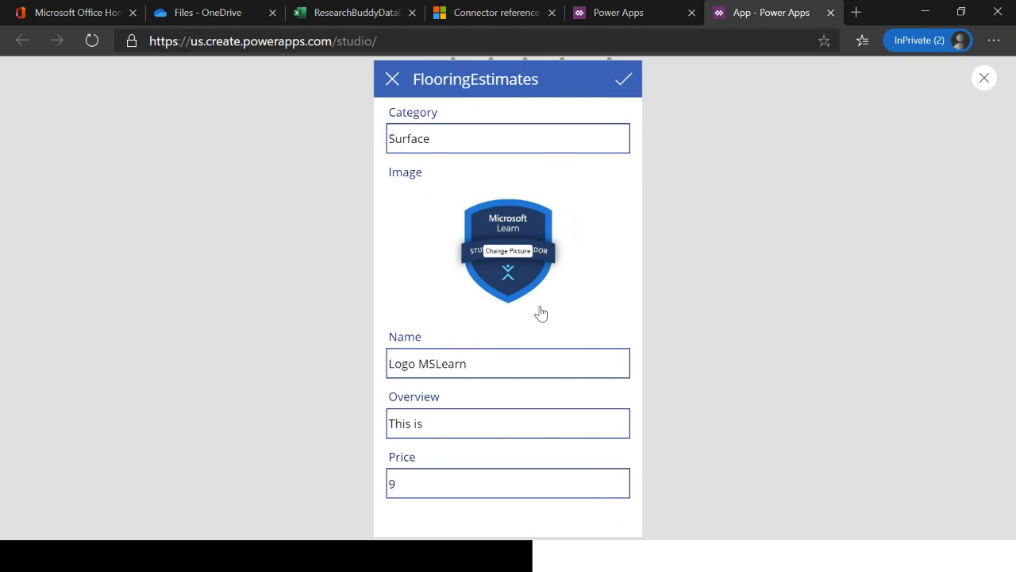
Look for the new item in the list and search the items for "logo"
scroll(509, 388, "down", 2)
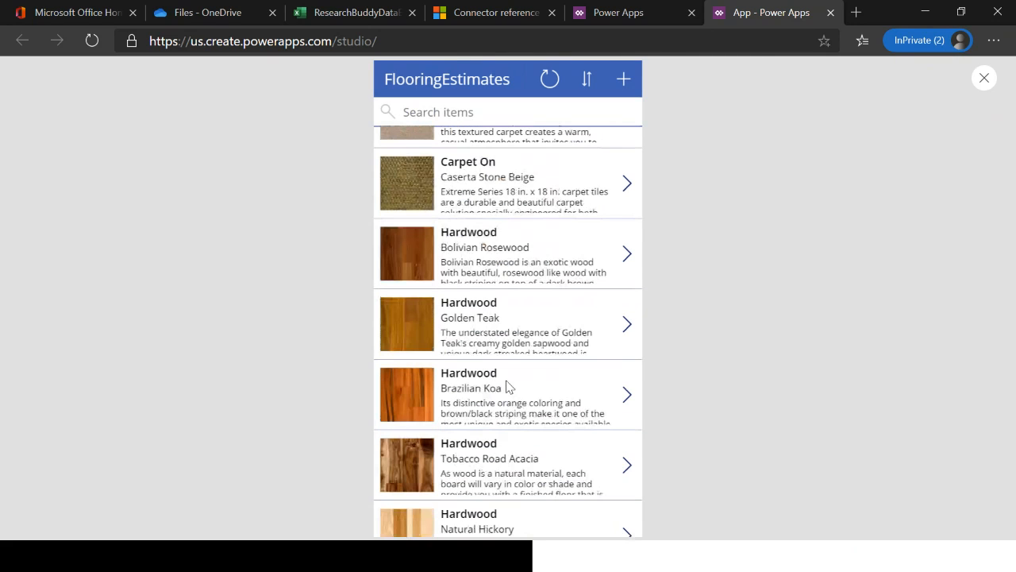
scroll(509, 386, "down", 2)
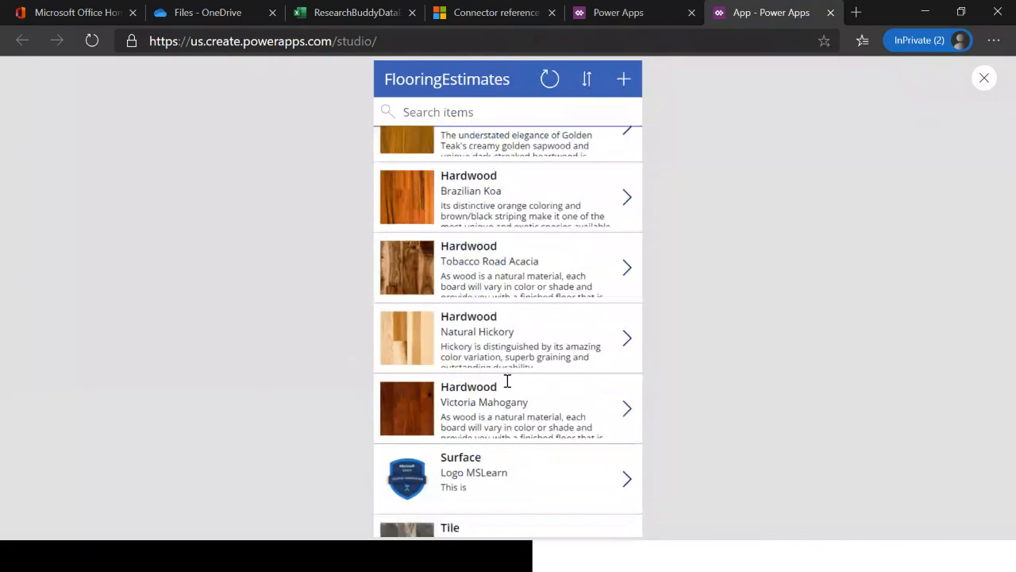
scroll(508, 317, "up", 5)
left_click(445, 112)
type("logo")
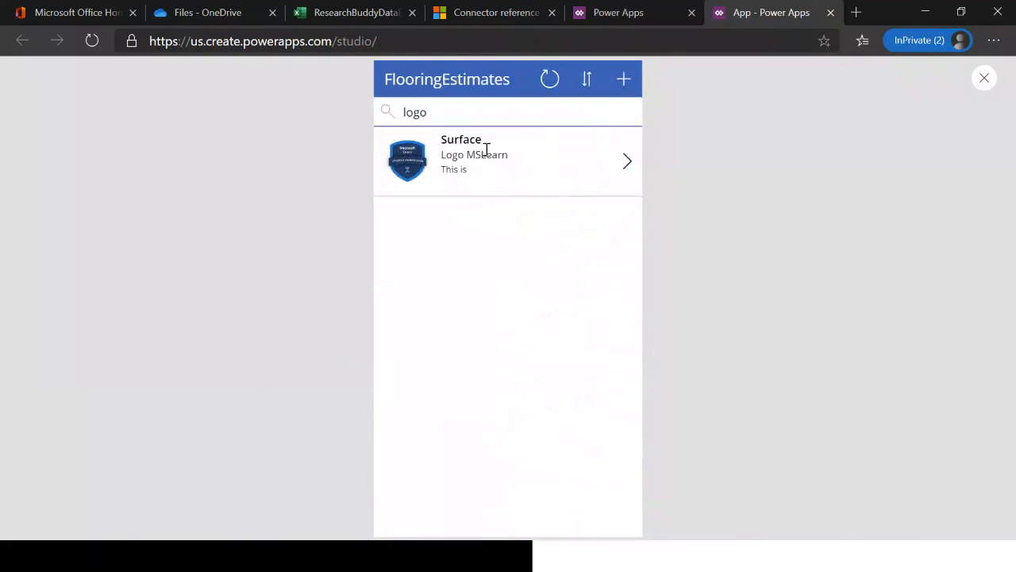
Change the Logo MSLearn item's category to Surface Logo and its price to 99, save it, and delete the item
left_click(485, 149)
left_click(625, 83)
type("Logo")
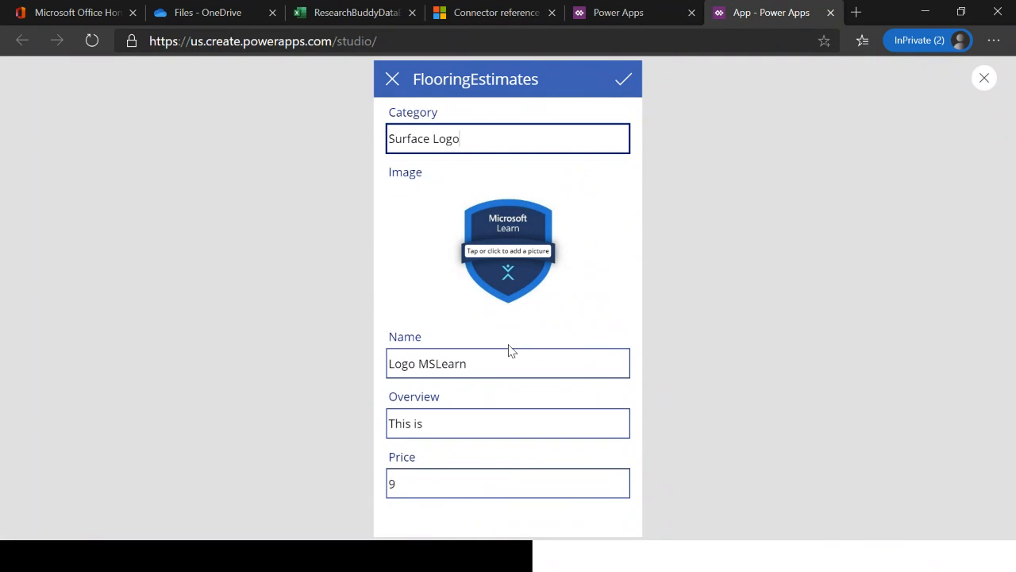
left_click(439, 487)
type("9")
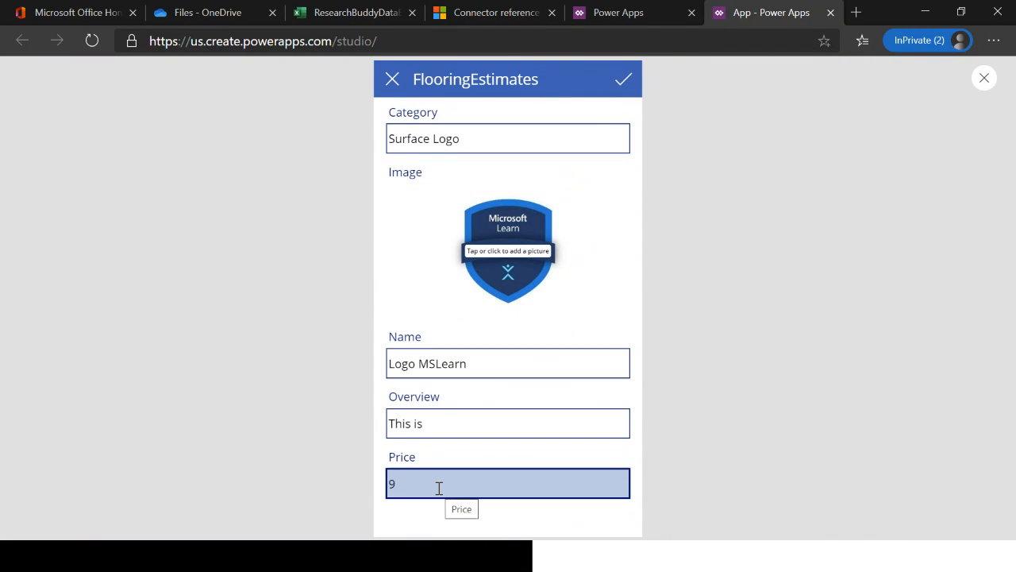
left_click(625, 81)
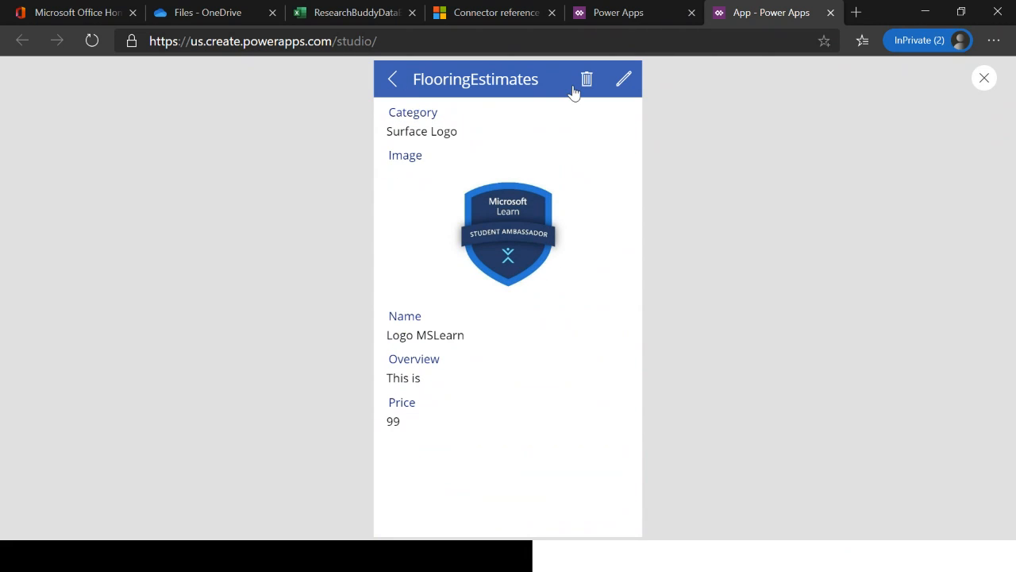
left_click(590, 83)
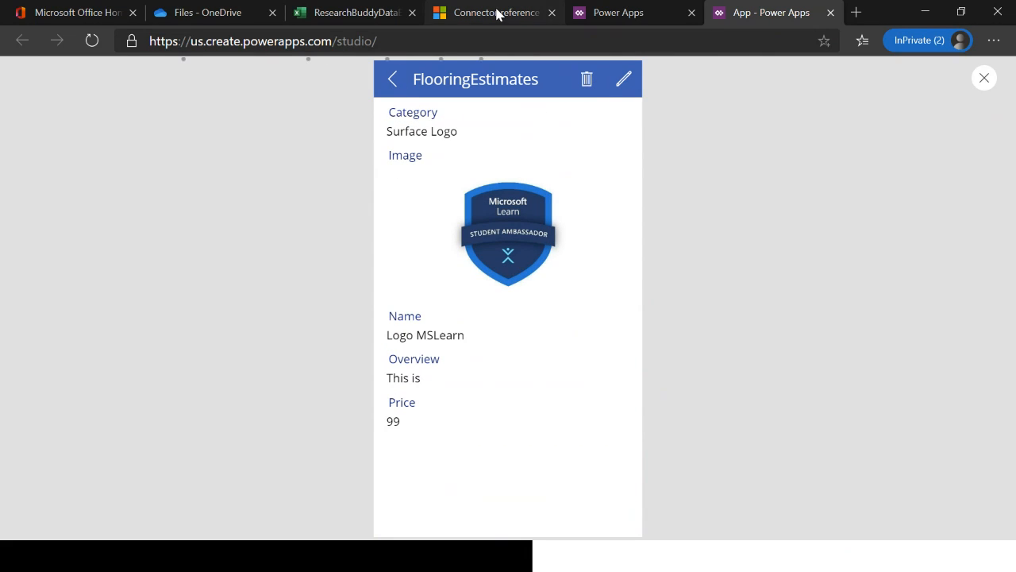
Switch to the Power Apps home page and open the My Research Buddy EMEA app
left_click(612, 15)
scroll(761, 241, "down", 1)
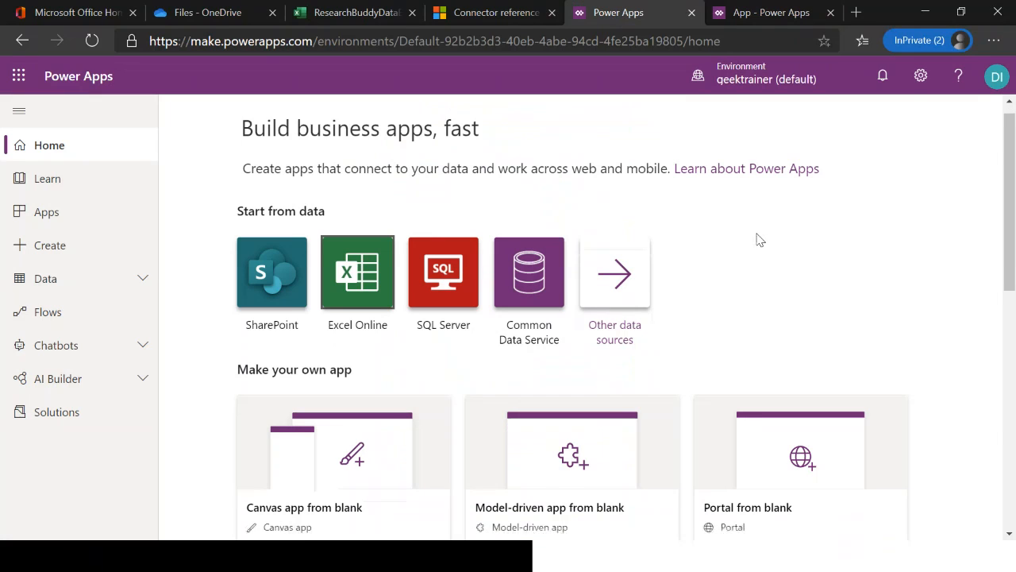
scroll(758, 239, "down", 3)
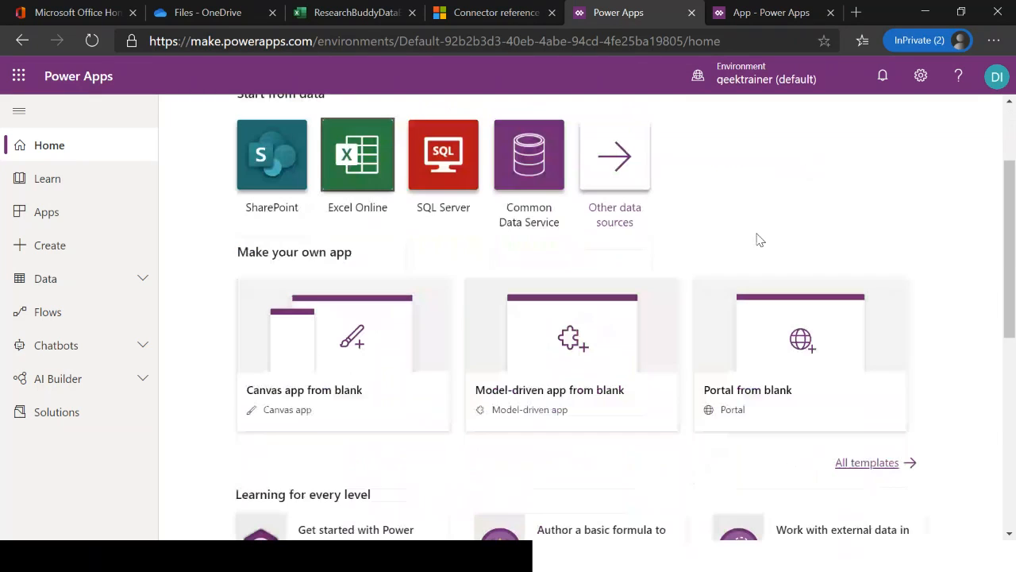
scroll(758, 239, "down", 2)
scroll(756, 239, "up", 2)
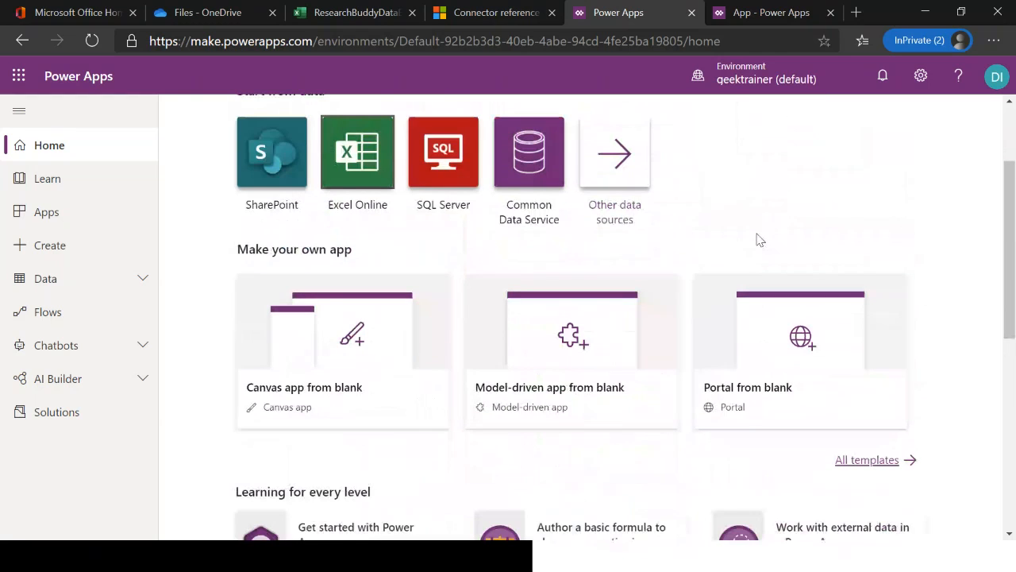
scroll(760, 240, "up", 1)
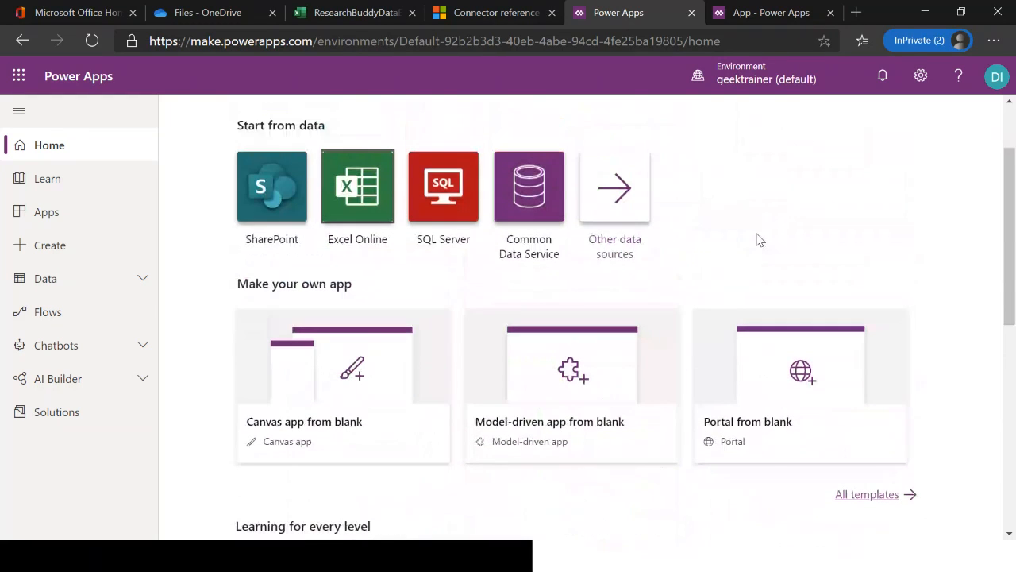
scroll(759, 240, "down", 2)
scroll(760, 240, "down", 3)
left_click(381, 383)
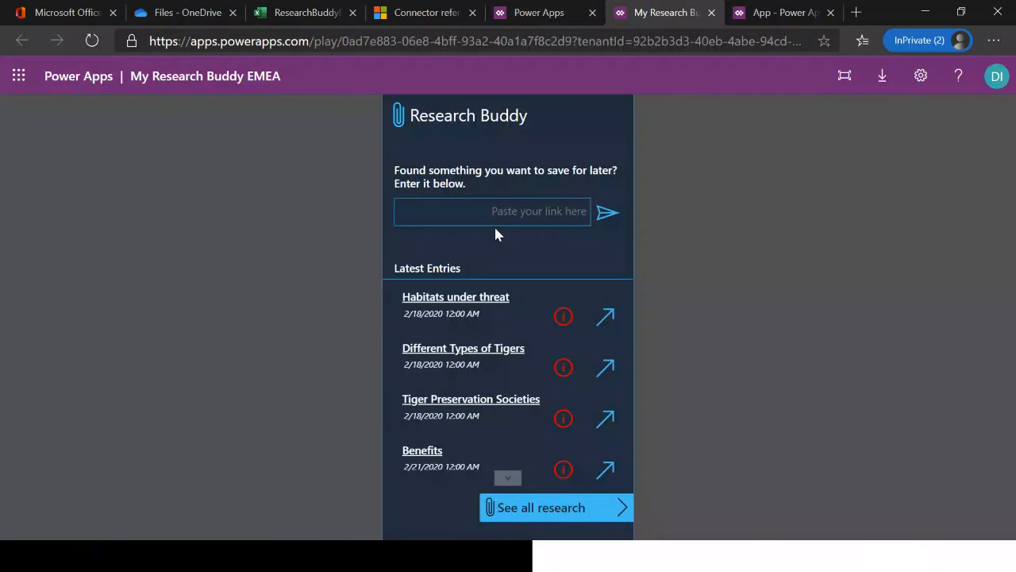
left_click(492, 211)
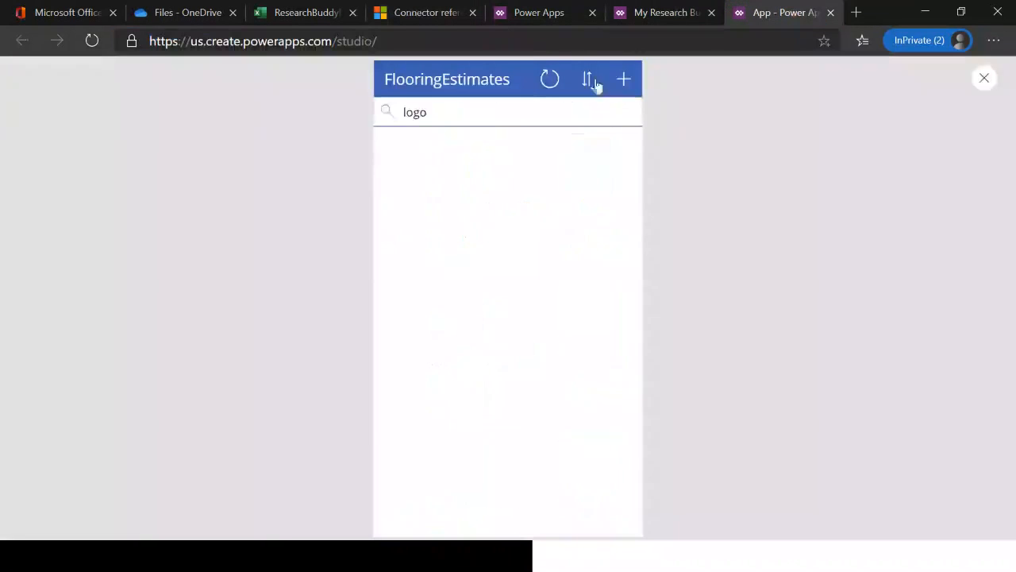
left_click(663, 12)
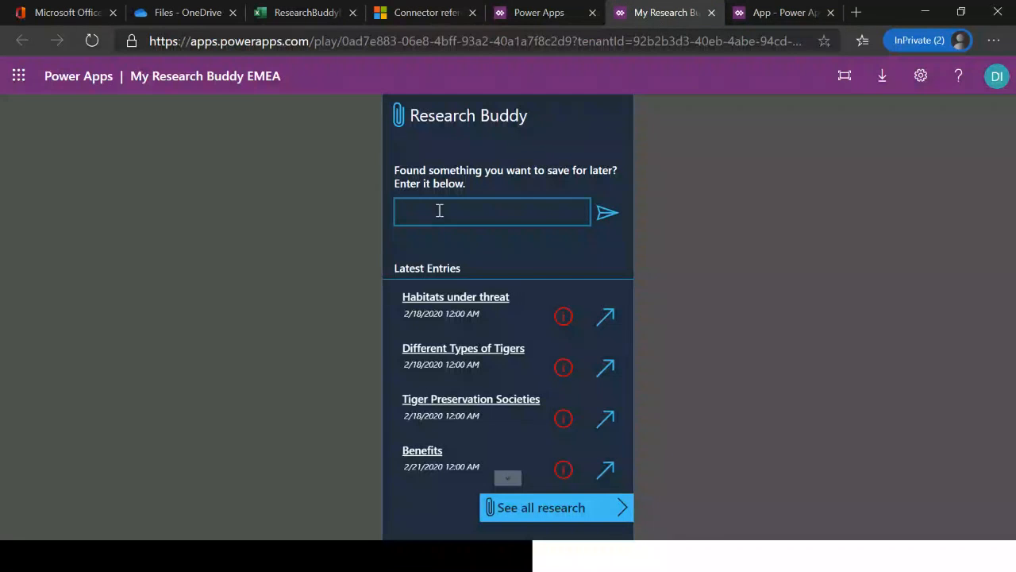
left_click(447, 213)
type("https://docs.microsoft.com/en-us/connectors/connector-reference/")
left_click(607, 216)
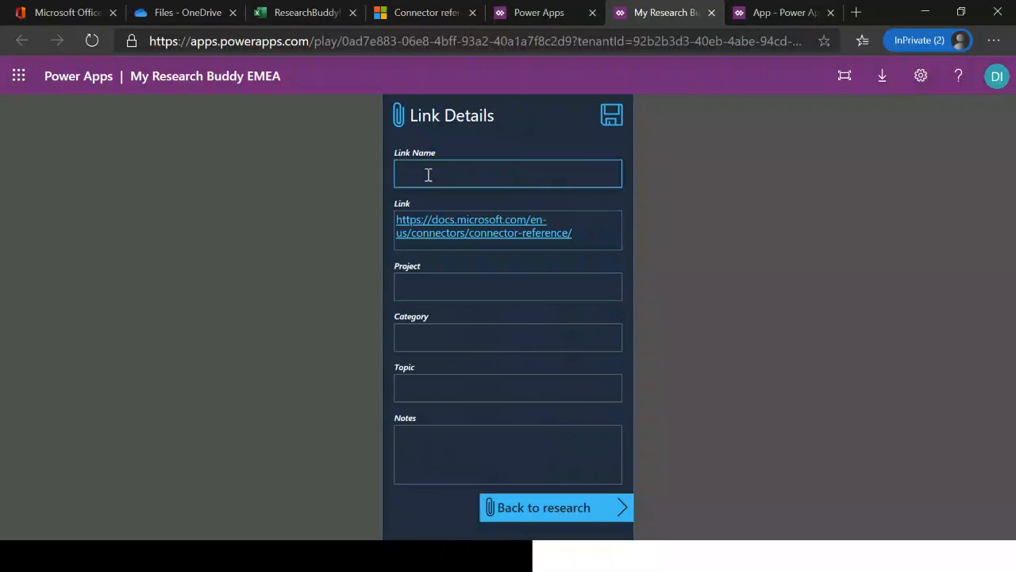
Fill in the link details with the name Power Apps Connectors, project "IS cool" and category Apps
left_click(428, 174)
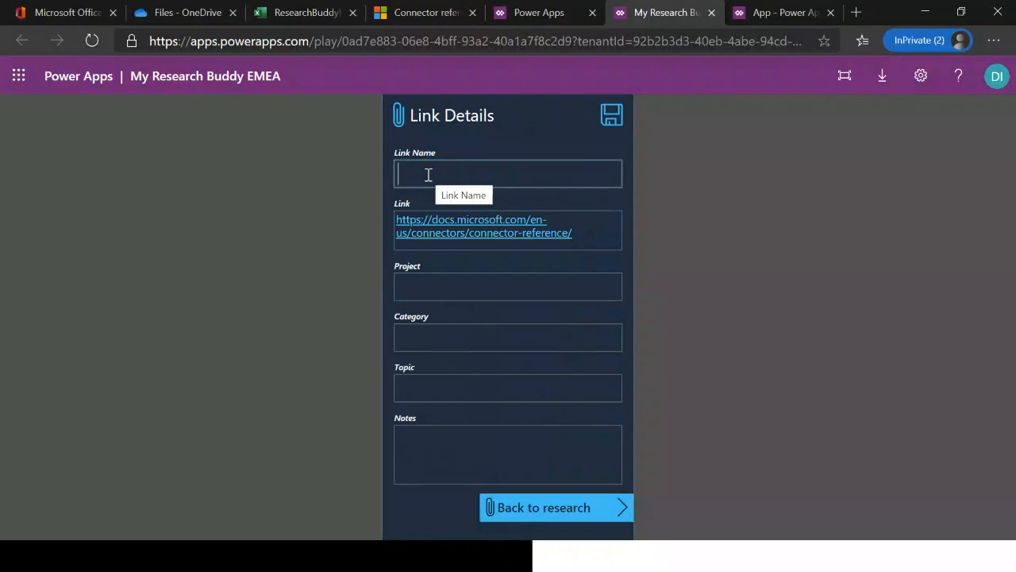
type("Connectors")
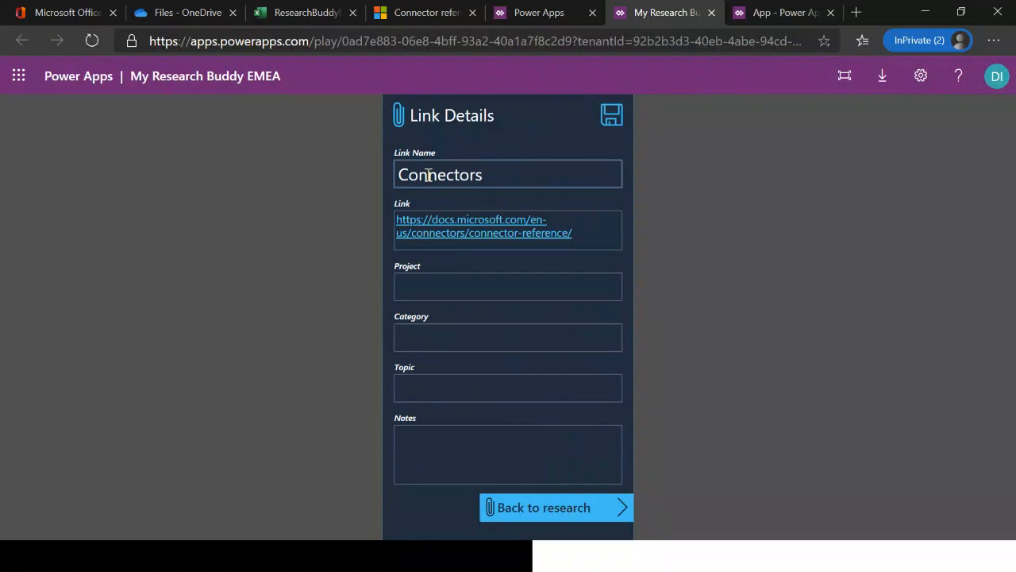
key("Home")
type("Power Apps")
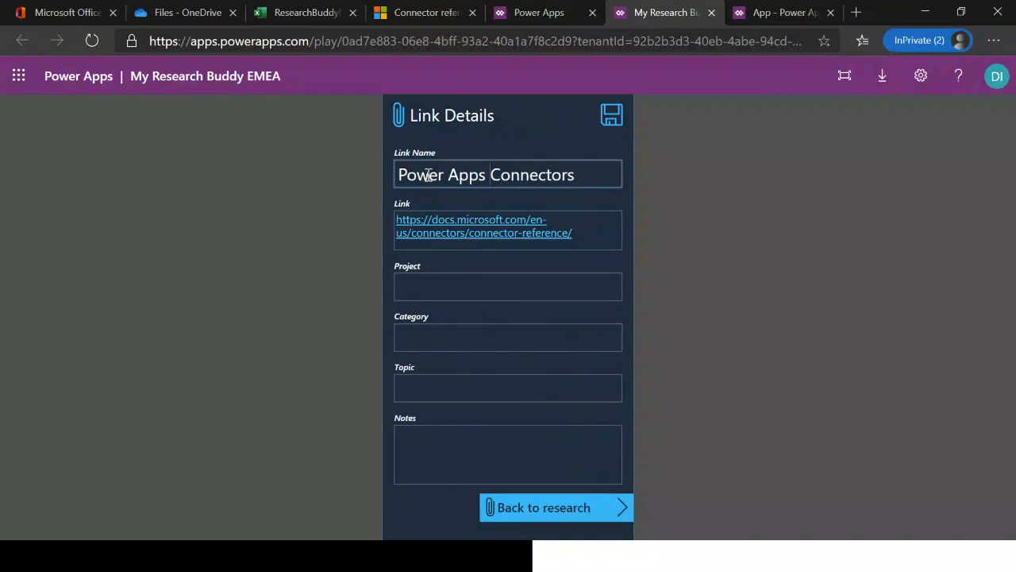
left_click(460, 286)
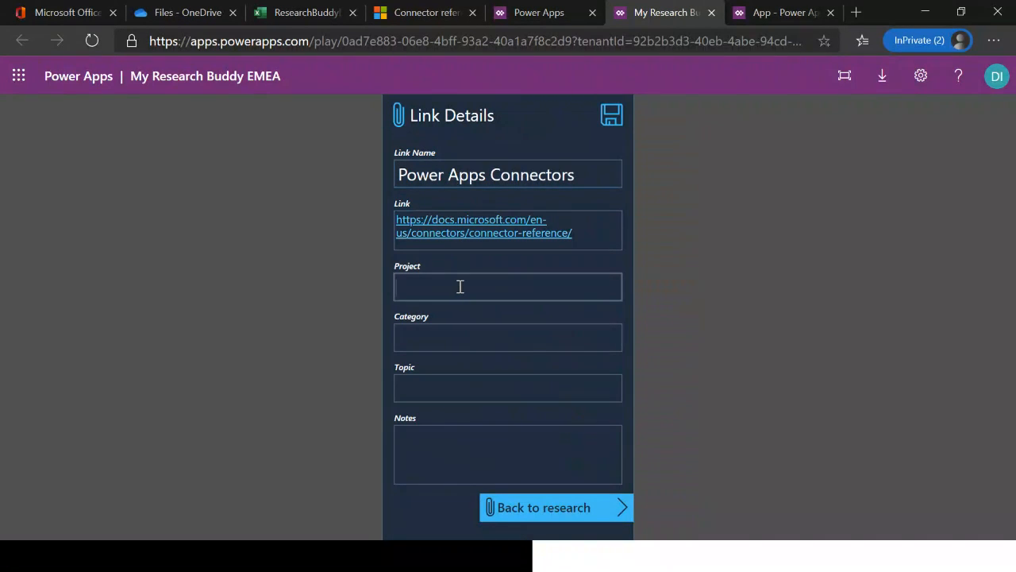
type("IS cool")
left_click(432, 342)
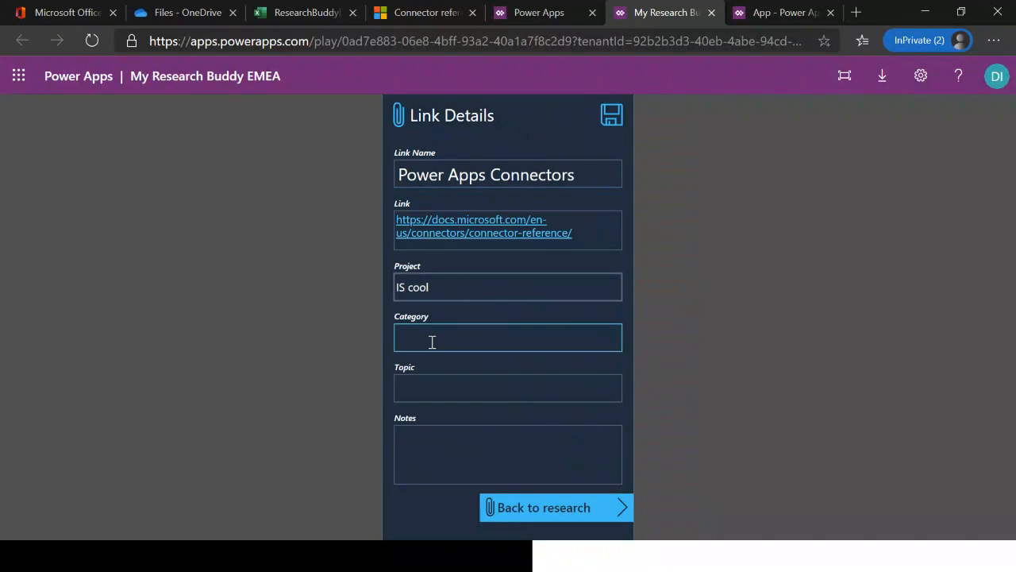
type("Apps")
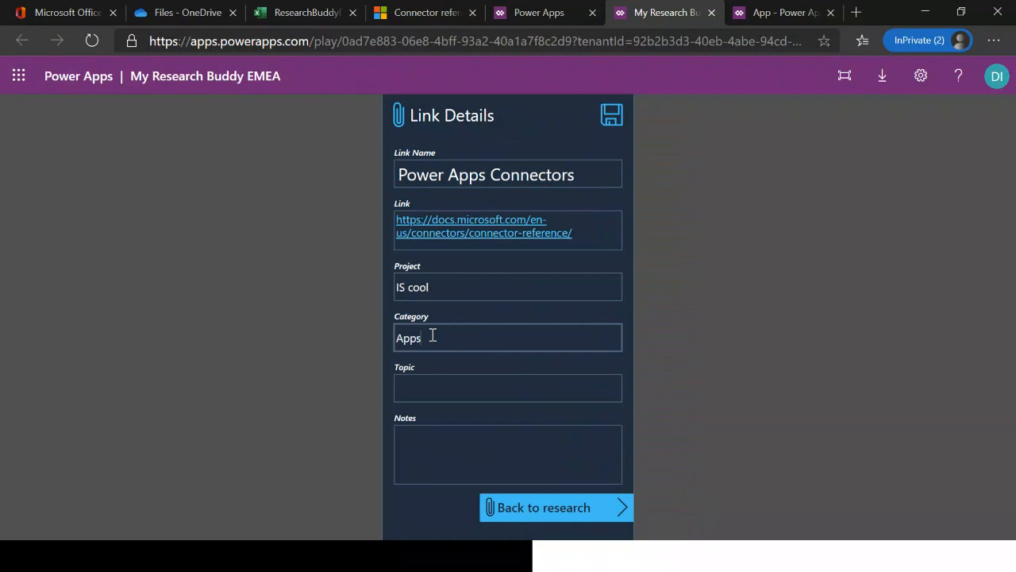
Set the topic to Building Power Apps and the notes to "vhnm,", and save the link details
left_click(430, 378)
type("Build")
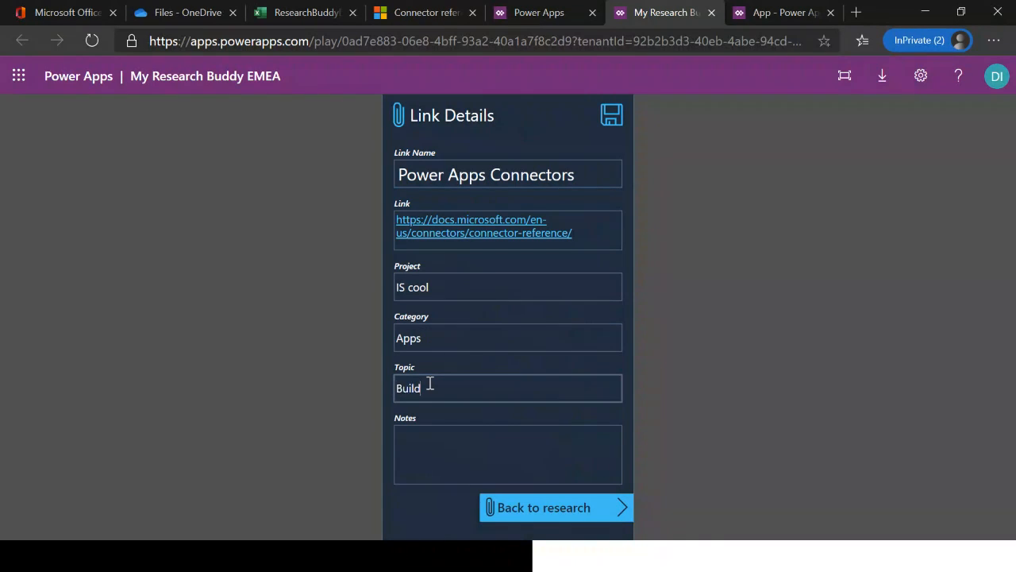
type("ing Powerapps")
key("Delete")
type("A")
left_click(435, 441)
type("vhnm,")
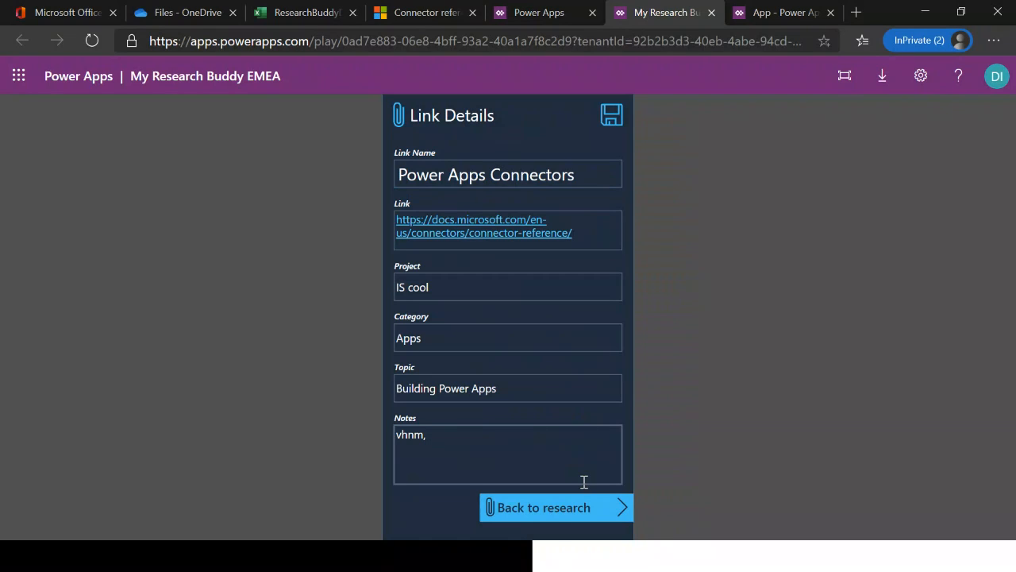
left_click(613, 119)
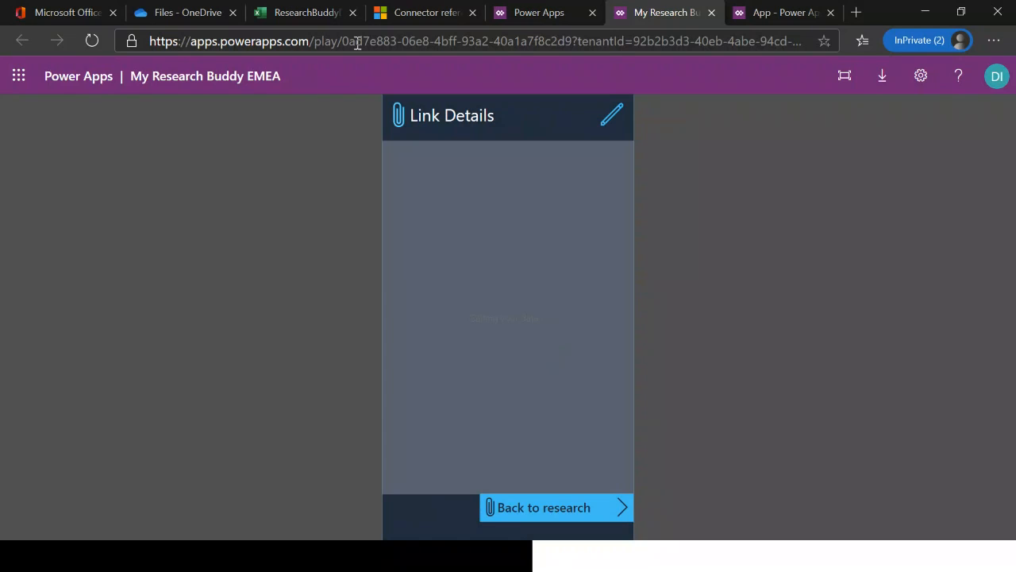
Close the ResearchBuddy workbook and return from Link Details to the My Research list to look through its entries
left_click(307, 16)
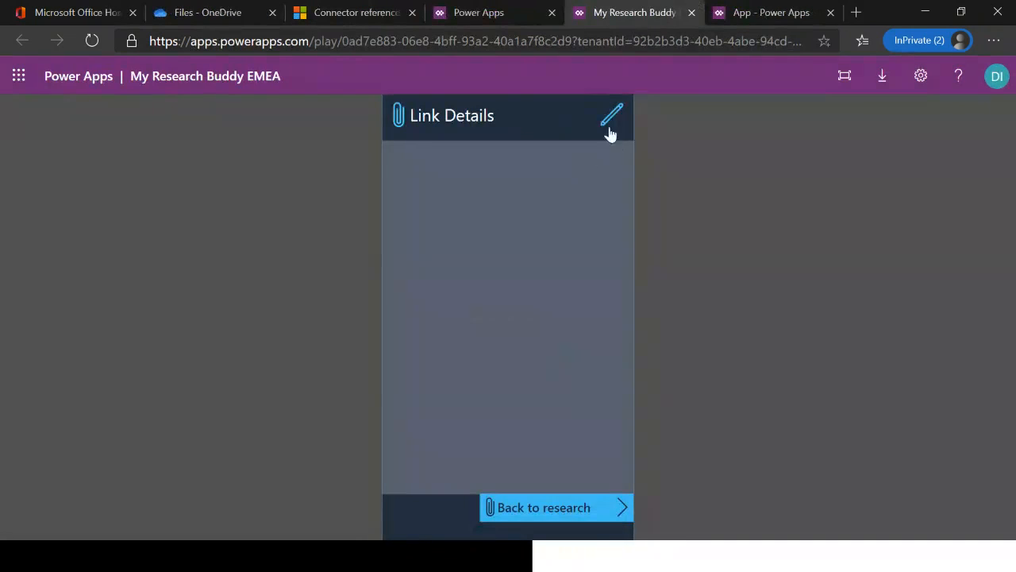
left_click(609, 127)
left_click(609, 127)
left_click(555, 514)
scroll(454, 349, "down", 4)
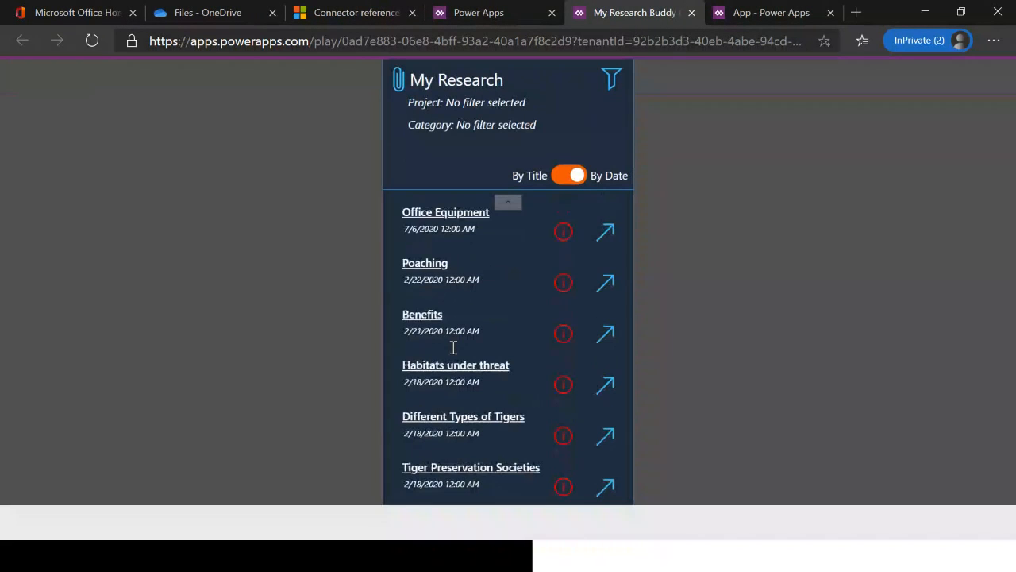
scroll(453, 347, "up", 3)
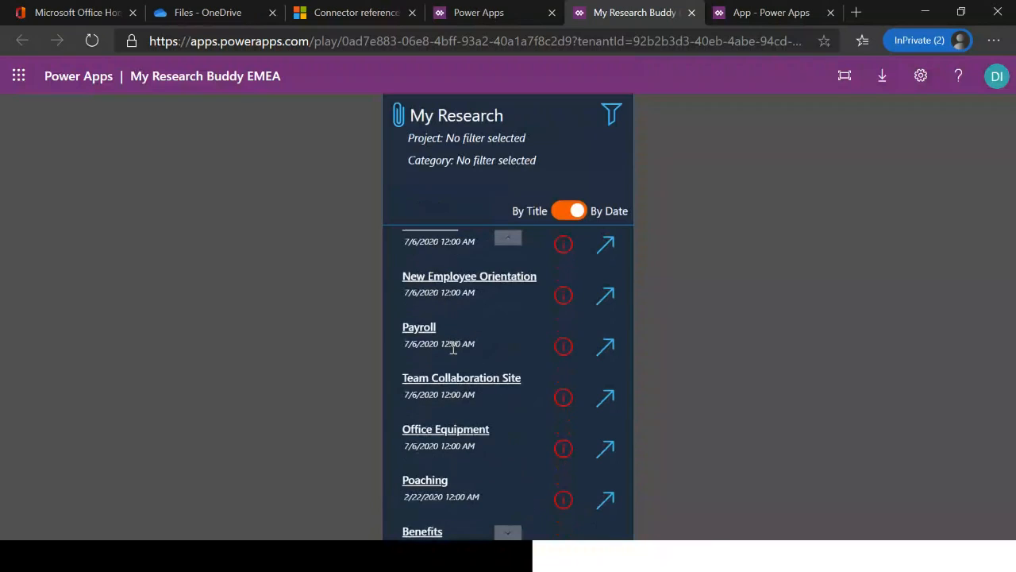
scroll(453, 347, "up", 3)
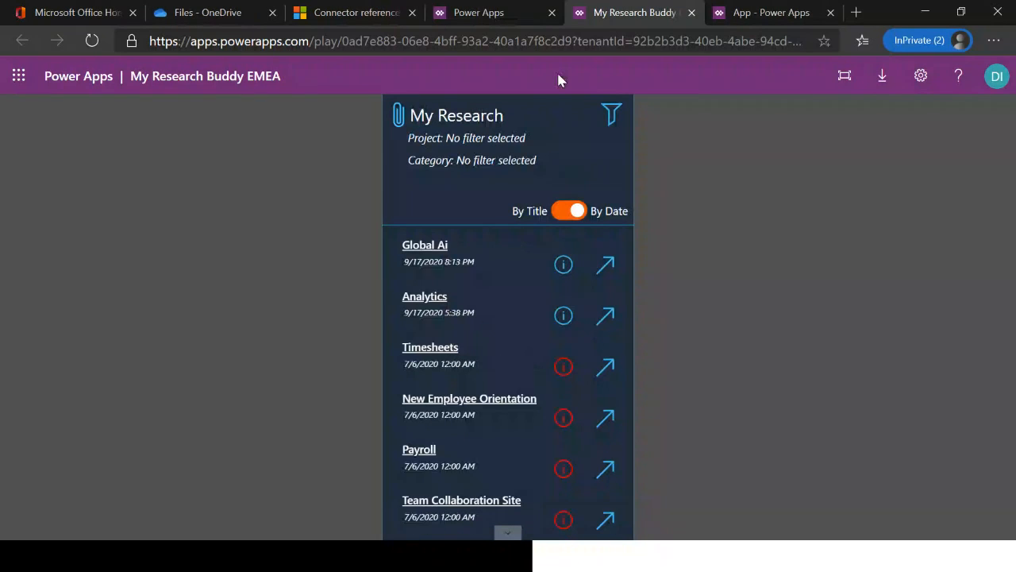
Open the My Research Buddy EMEA app for editing from the Power Apps home page
key("ctrl+shift+Tab")
left_click(558, 383)
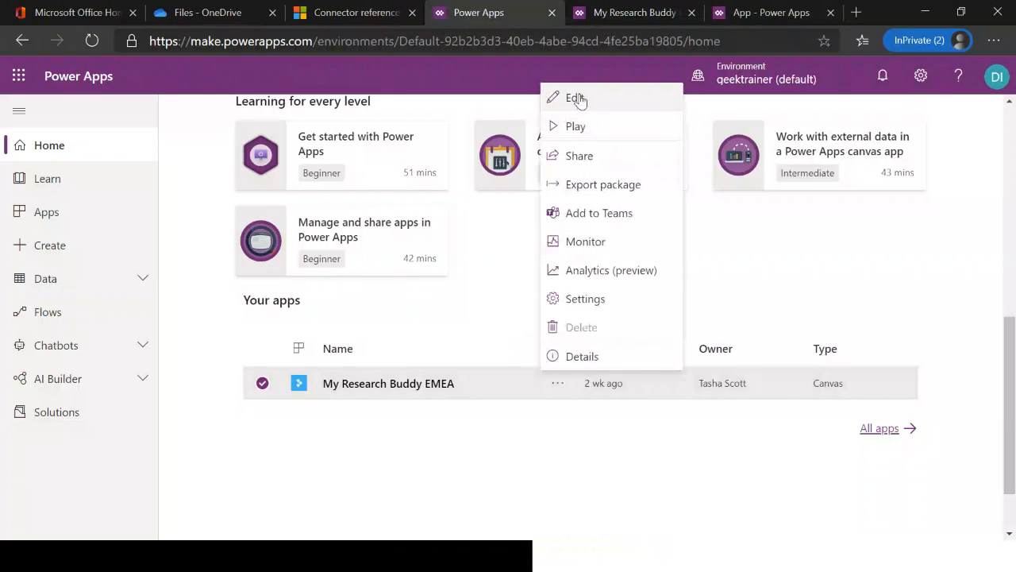
left_click(574, 97)
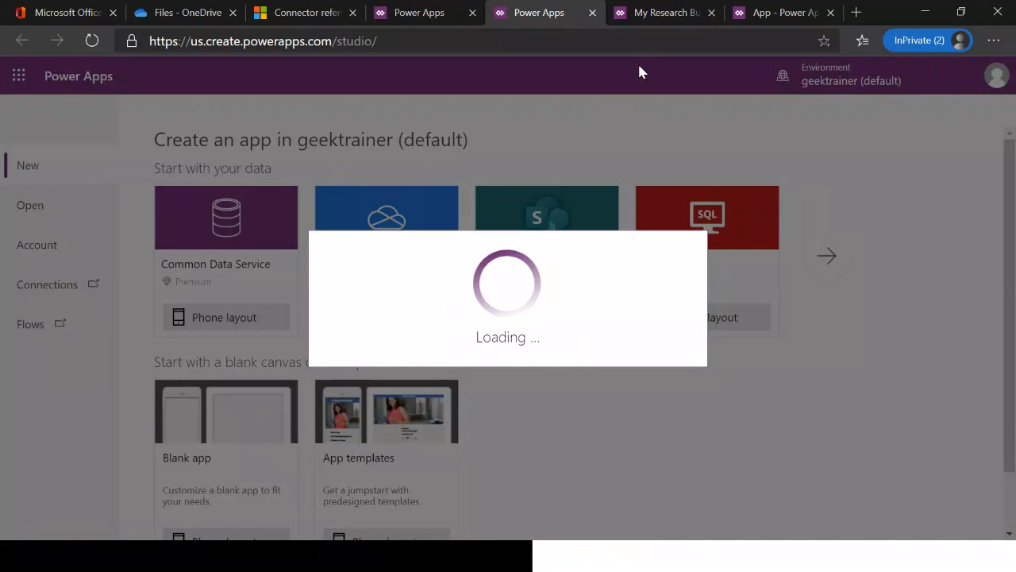
left_click(644, 12)
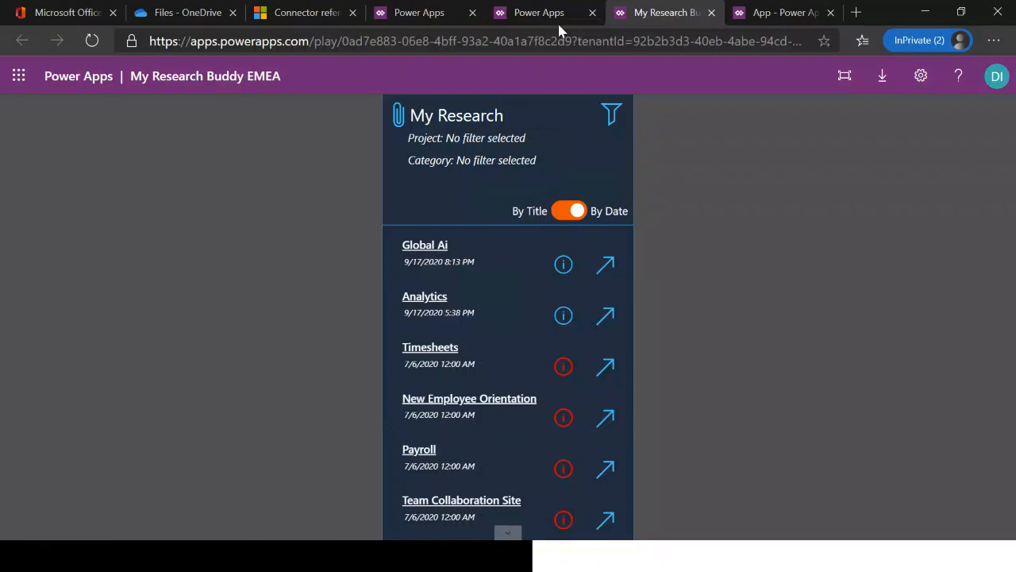
left_click(419, 14)
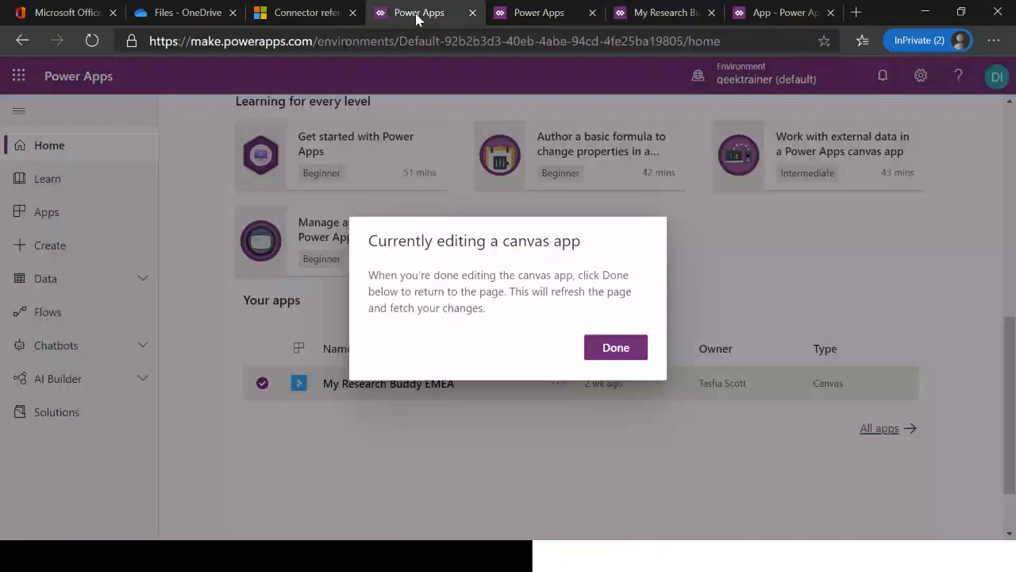
Exit the FlooringEstimates app preview and expand BrowseScreen1 to examine its controls
left_click(761, 14)
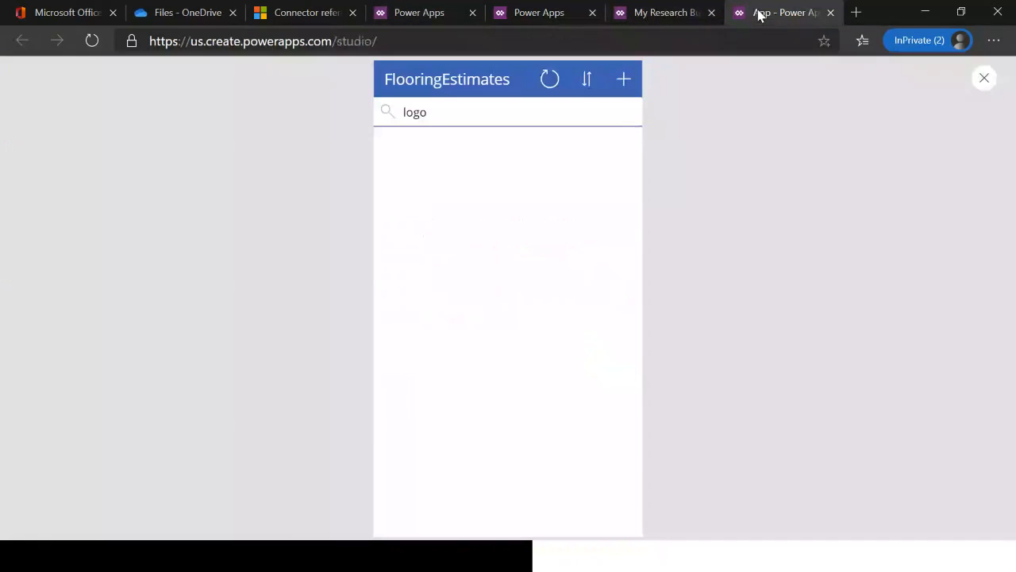
left_click(982, 78)
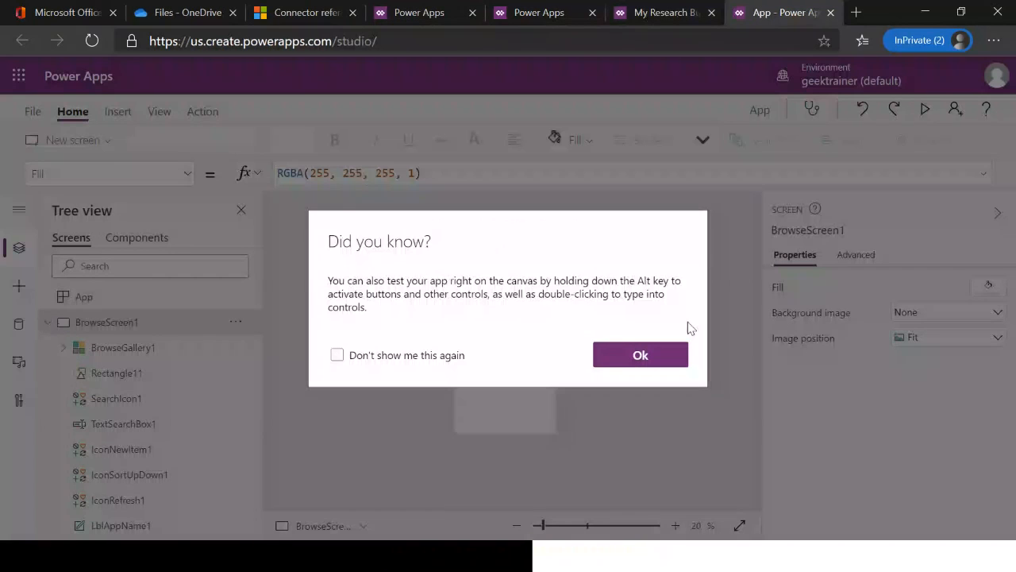
left_click(655, 358)
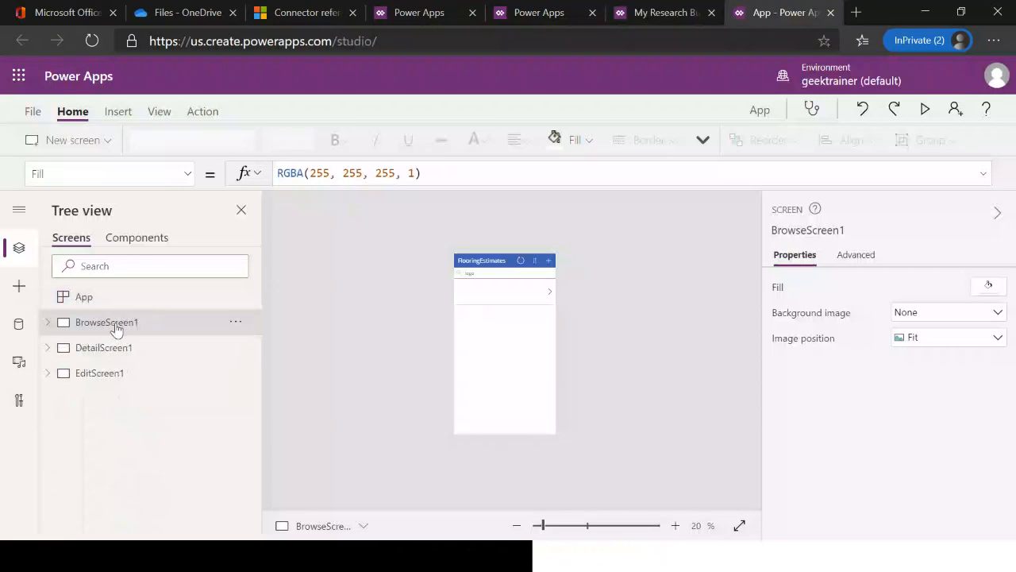
left_click(48, 324)
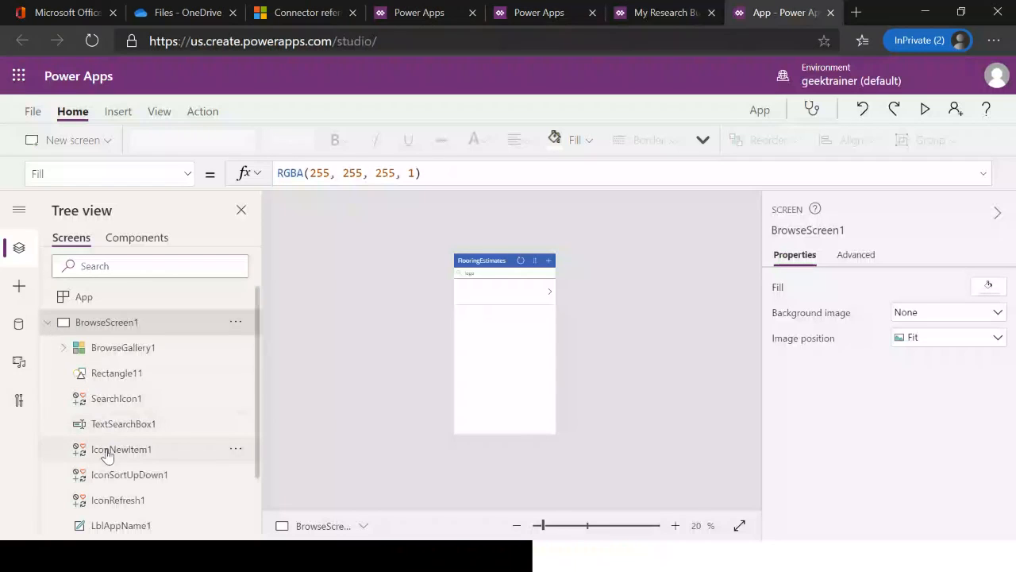
scroll(106, 452, "down", 1)
scroll(106, 454, "up", 1)
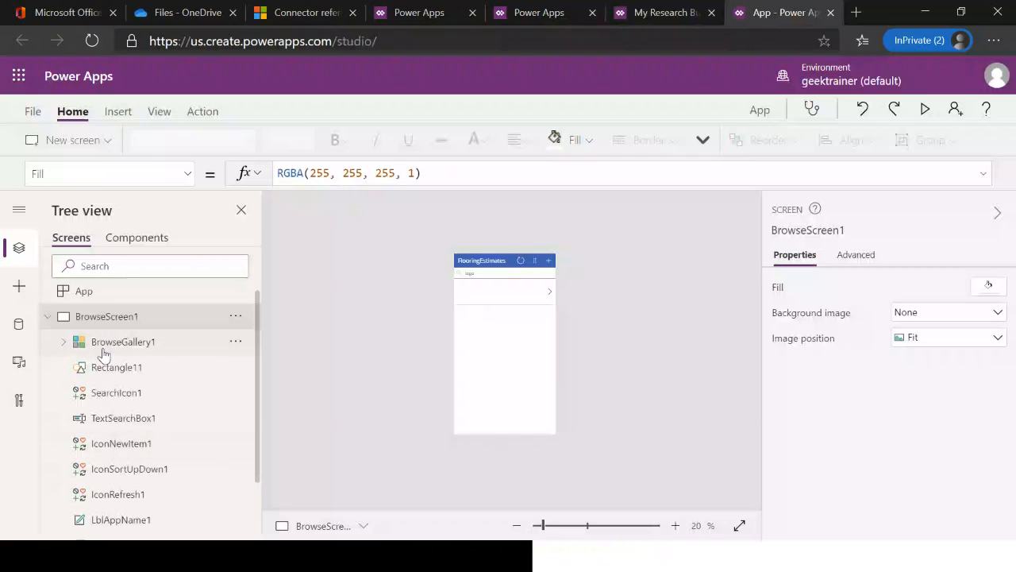
Inspect the connection details of the FlooringEstimates data source used in the app
left_click(19, 323)
mouse_move(148, 309)
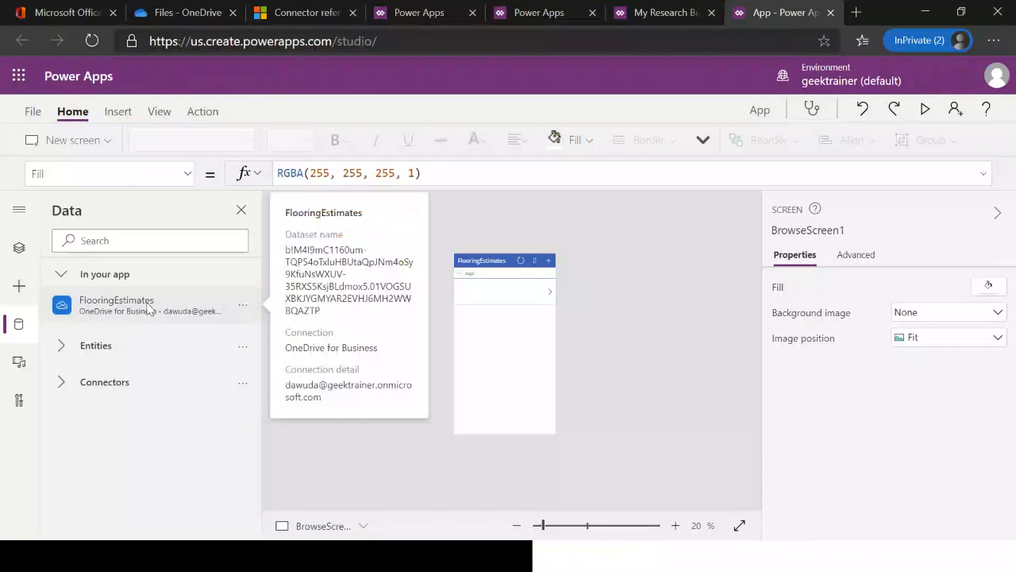
left_click(244, 306)
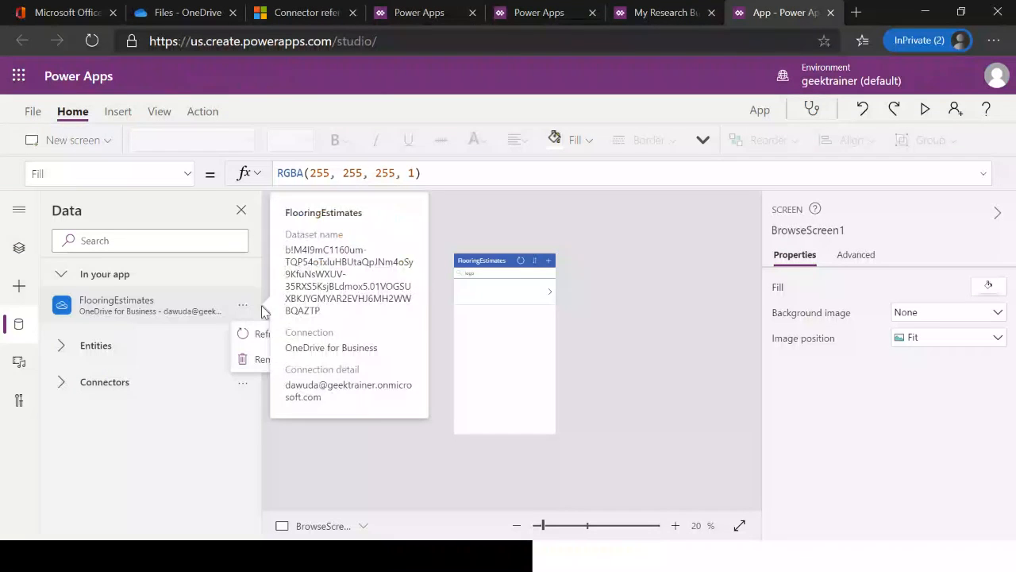
left_click(179, 308)
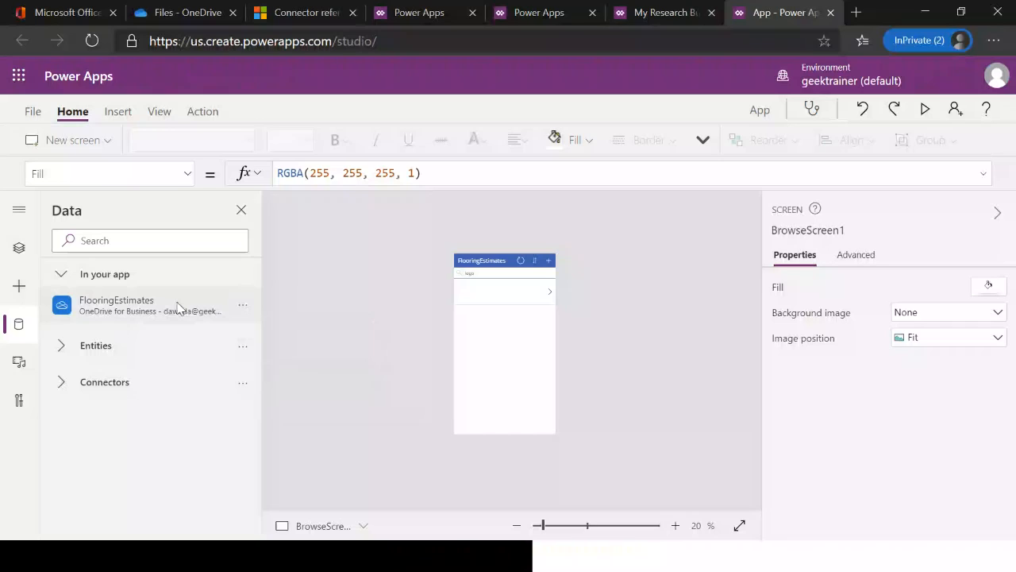
mouse_move(179, 307)
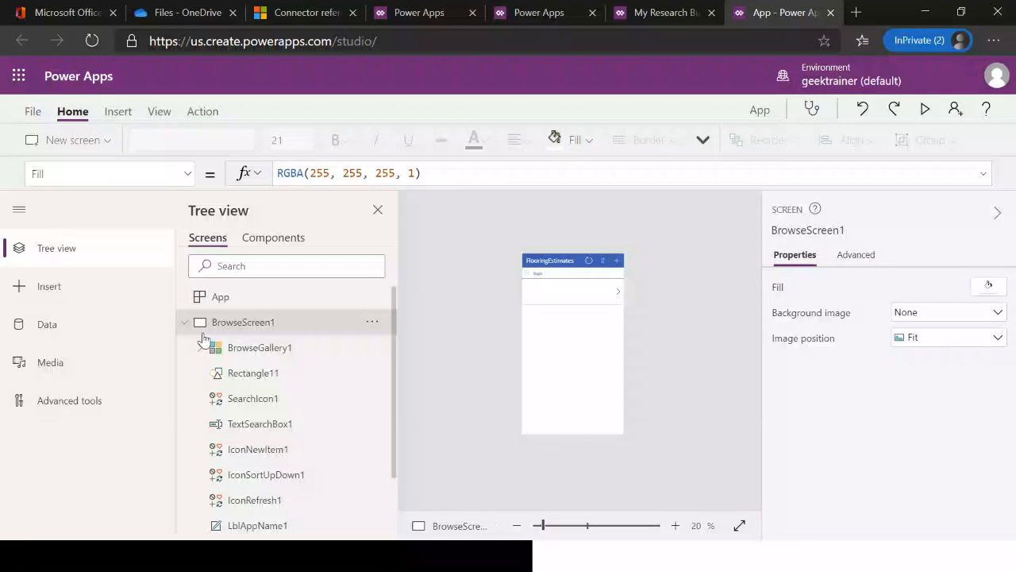
Add APP to the text of the header label on EditScreen1
left_click(236, 372)
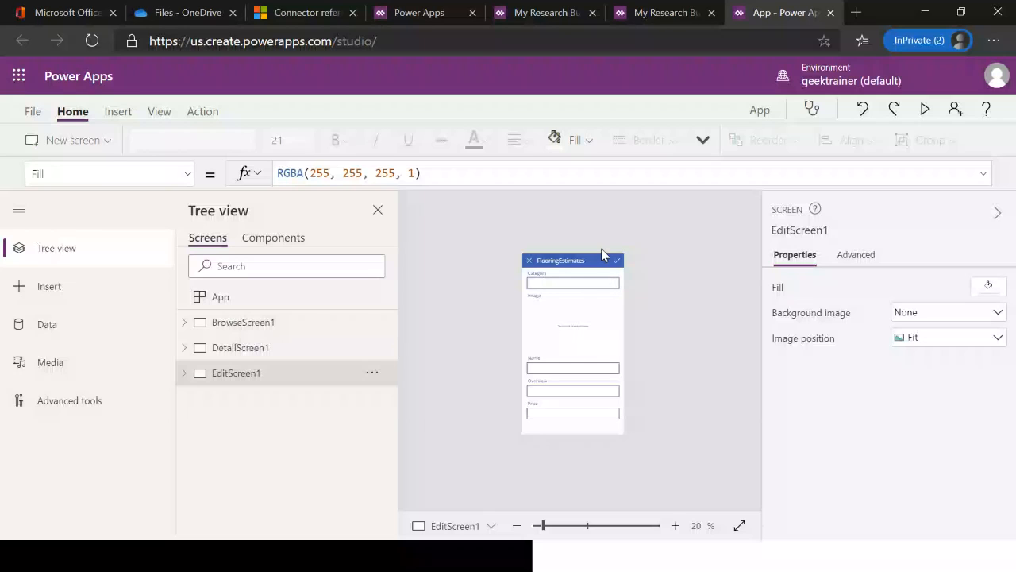
left_click(601, 258)
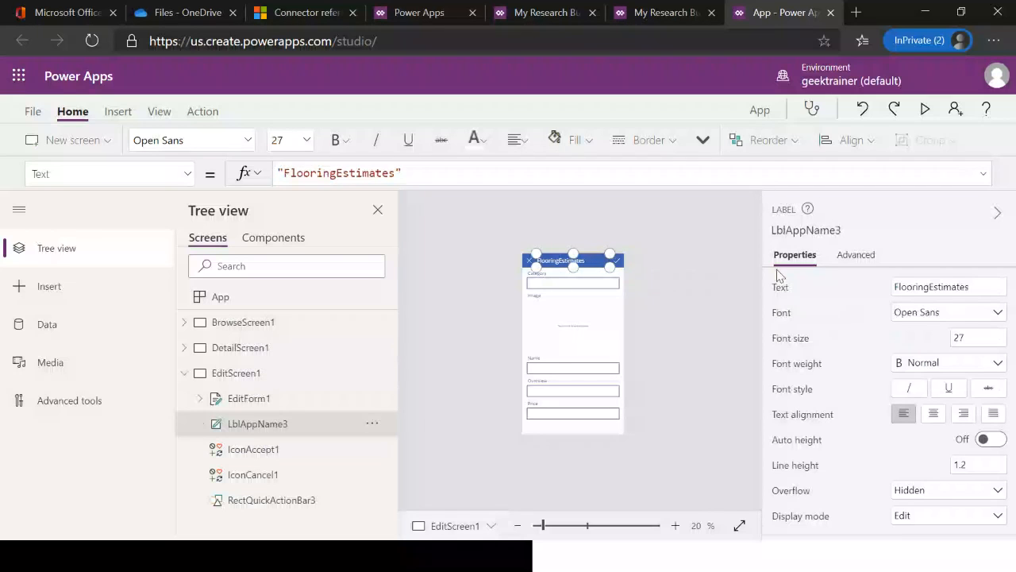
left_click(984, 287)
type("APP")
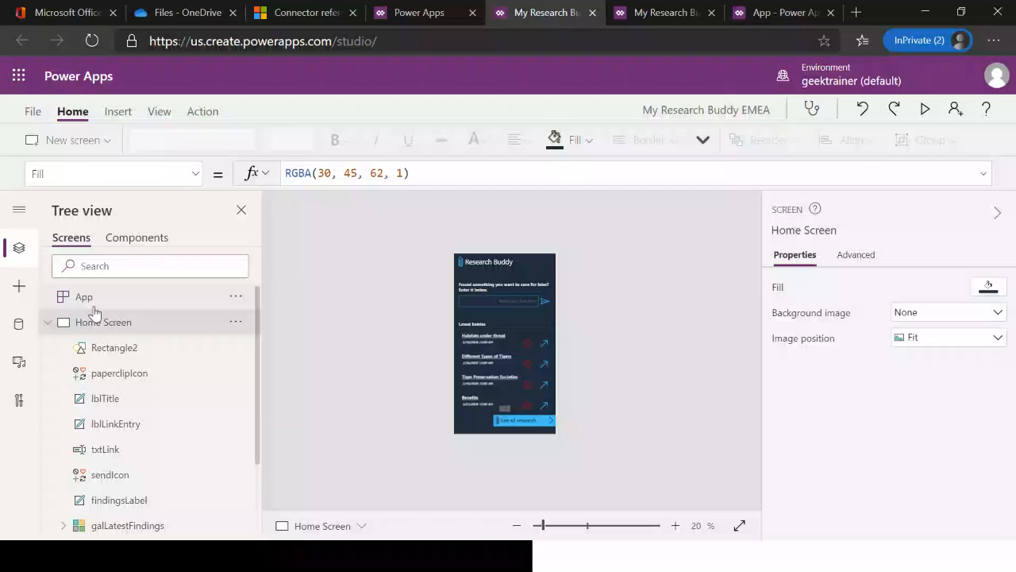
In the My Research Buddy EMEA editor, examine the fill colour choices for the See all research button and the Home Screen properties
left_click(520, 420)
scroll(997, 363, "down", 2)
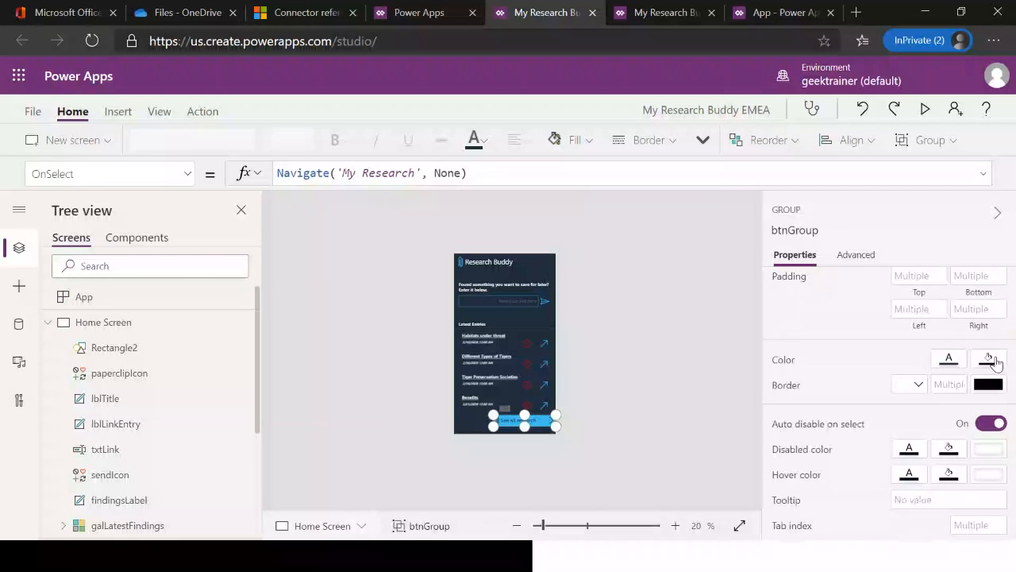
left_click(996, 363)
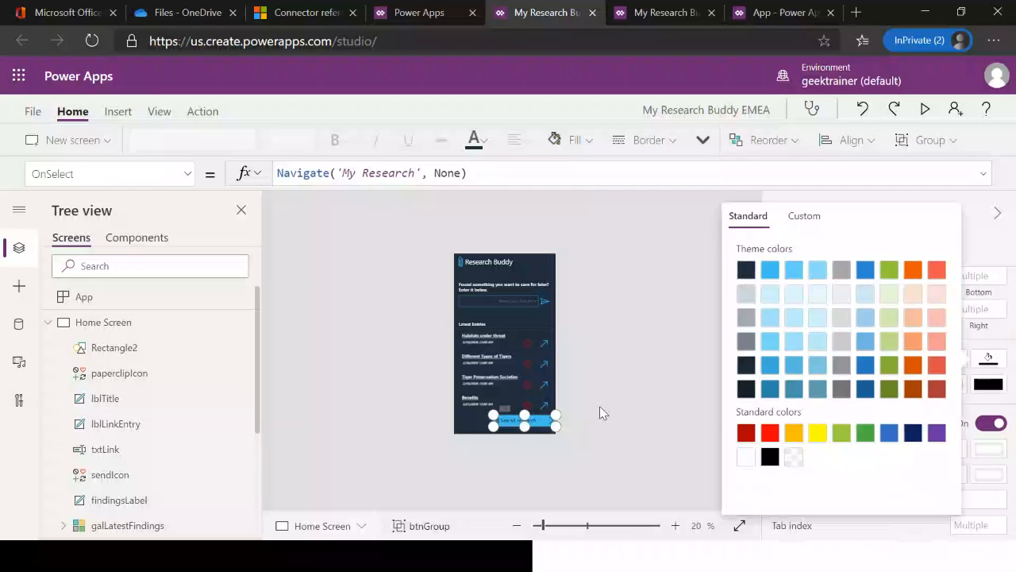
left_click(644, 410)
left_click(863, 254)
left_click(812, 255)
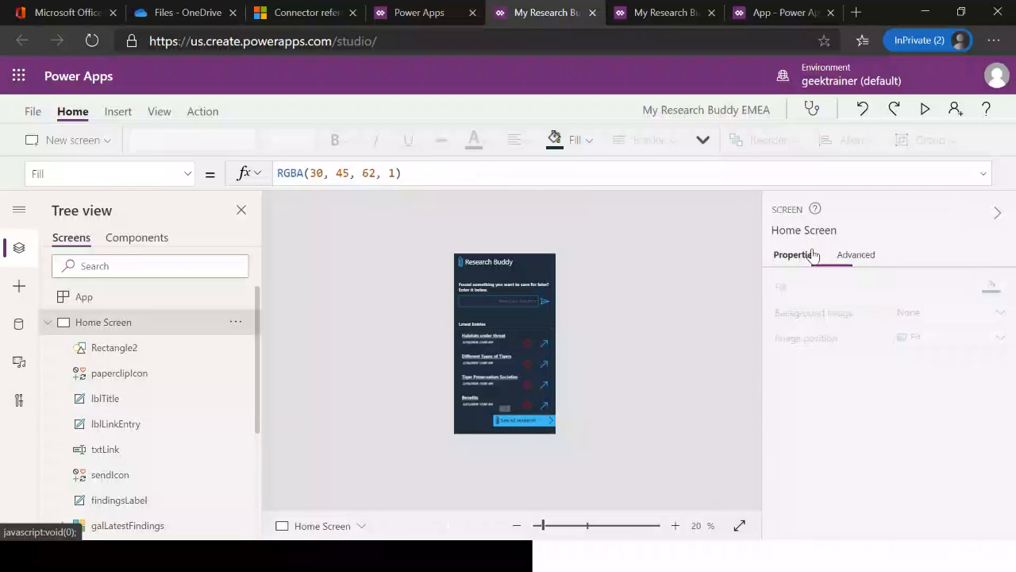
Set the fill of the Back to research button group on the Link Detail Screen to RGBA(230, 79, 70, 1)
left_click(48, 323)
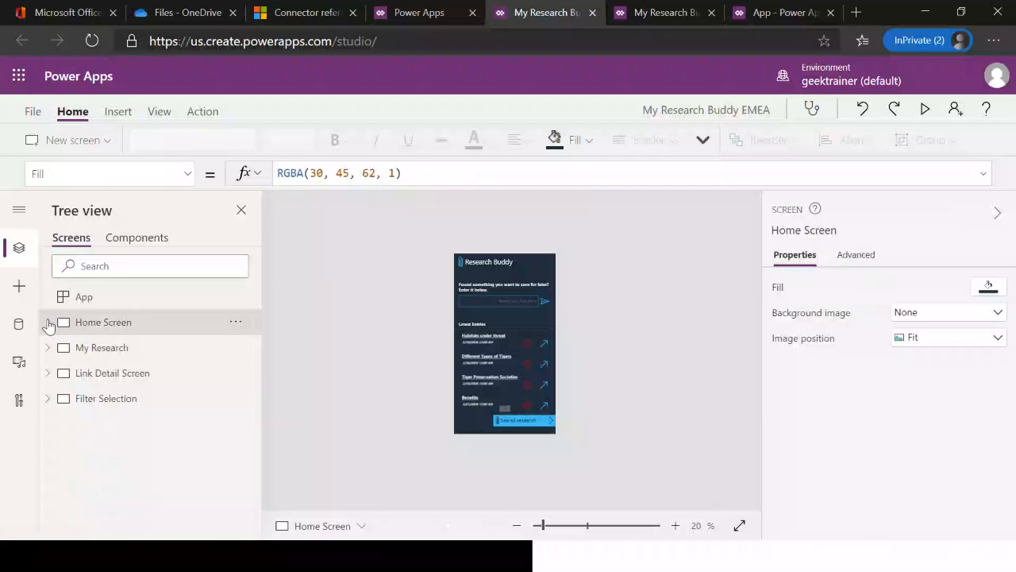
left_click(104, 353)
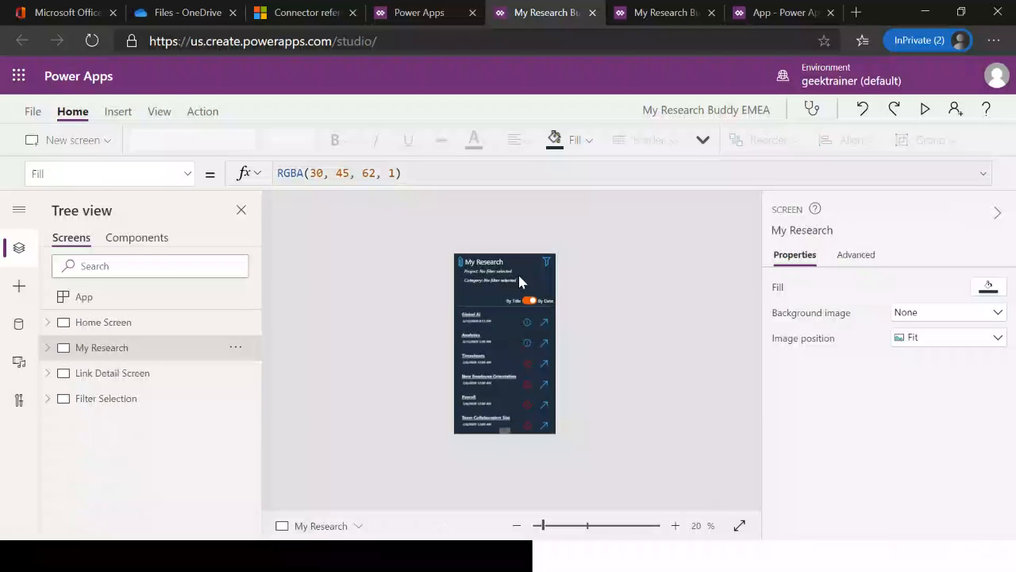
left_click(119, 373)
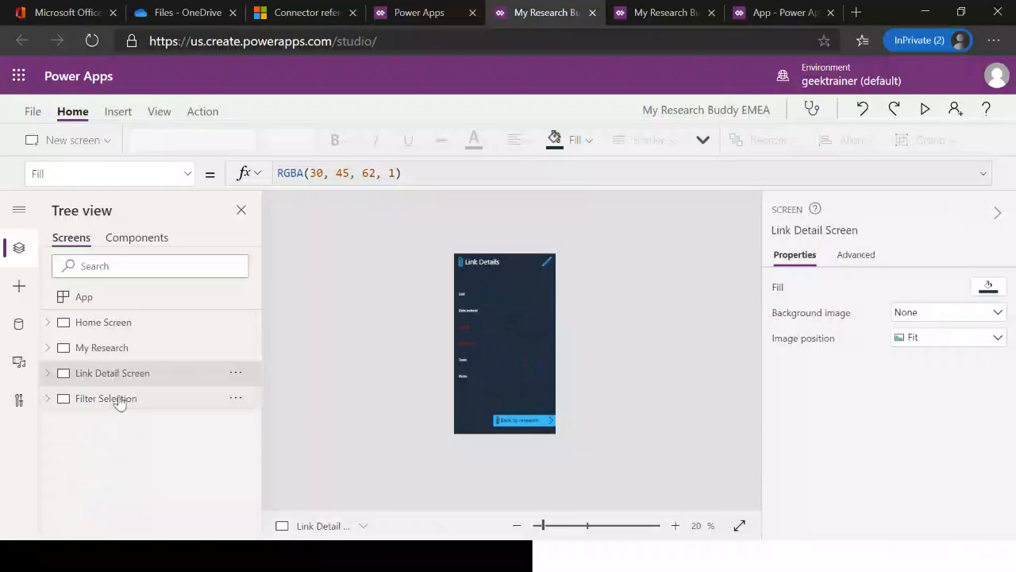
left_click(524, 420)
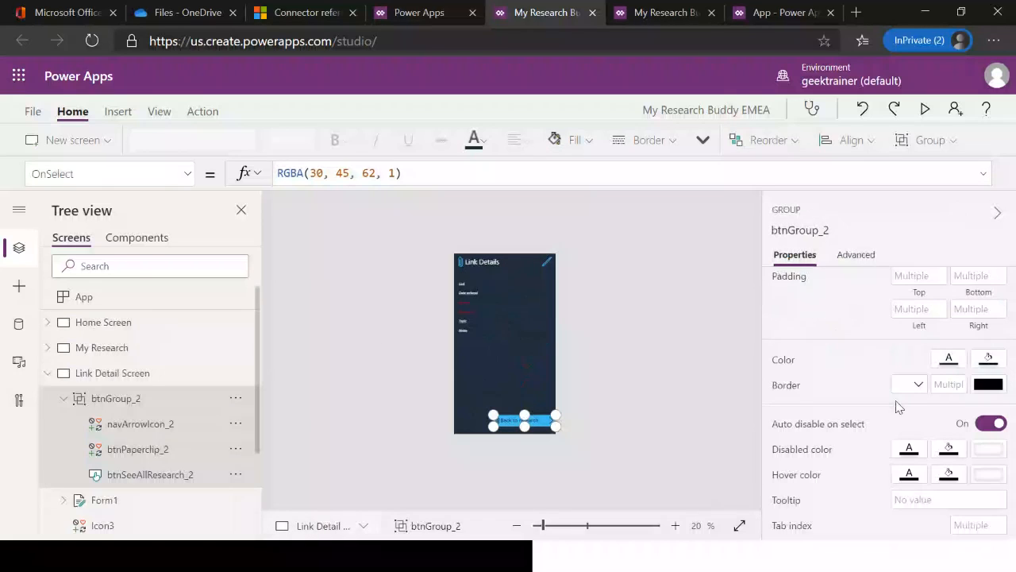
left_click(990, 362)
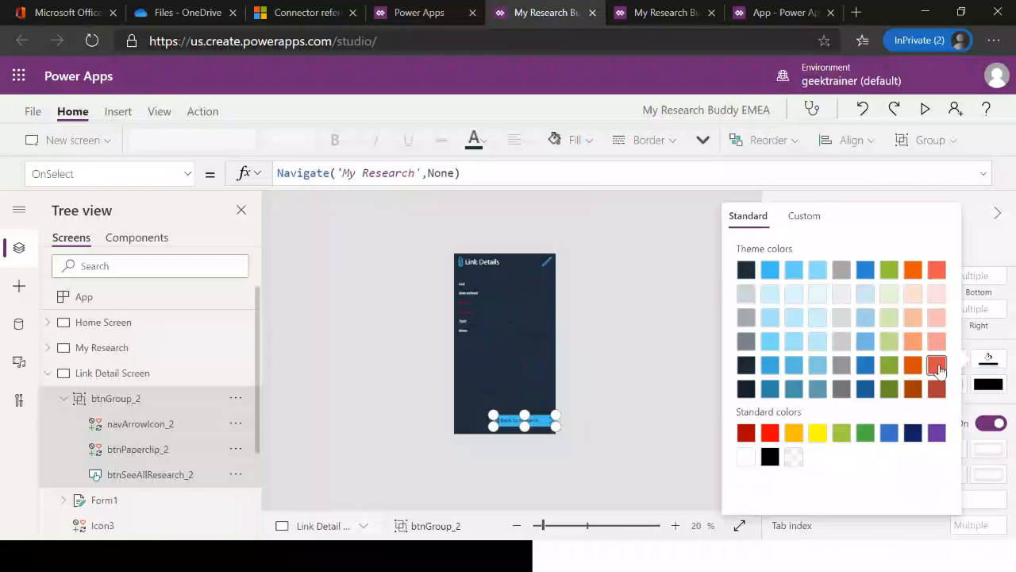
left_click(938, 364)
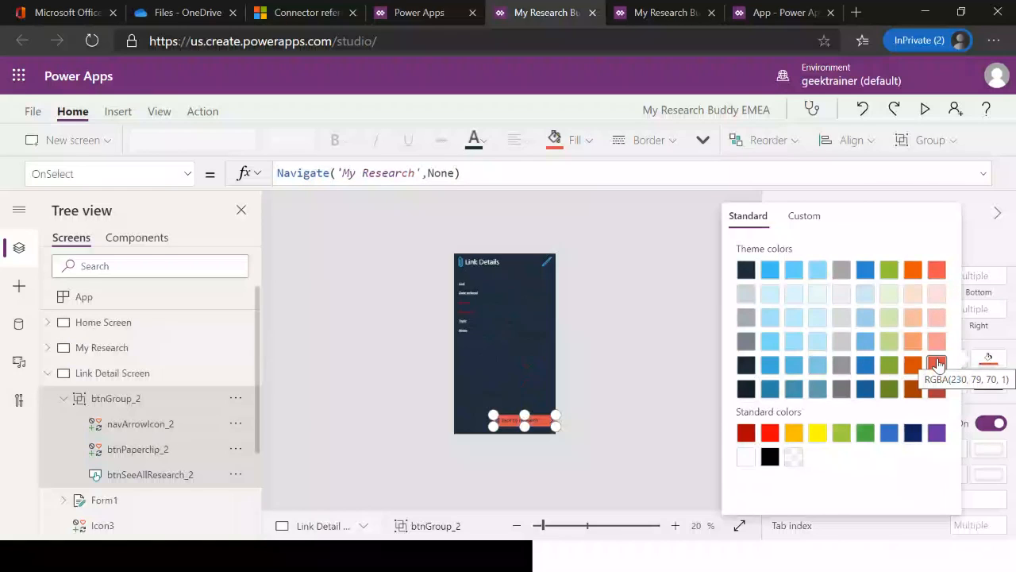
left_click(608, 403)
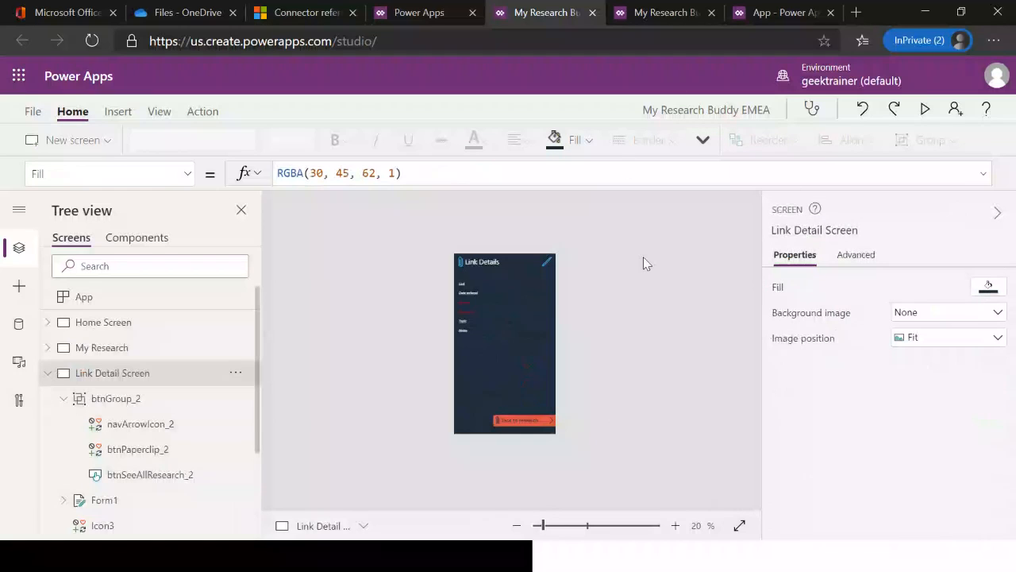
Preview the Link Detail Screen with the recoloured button and return to the editor
key("F5")
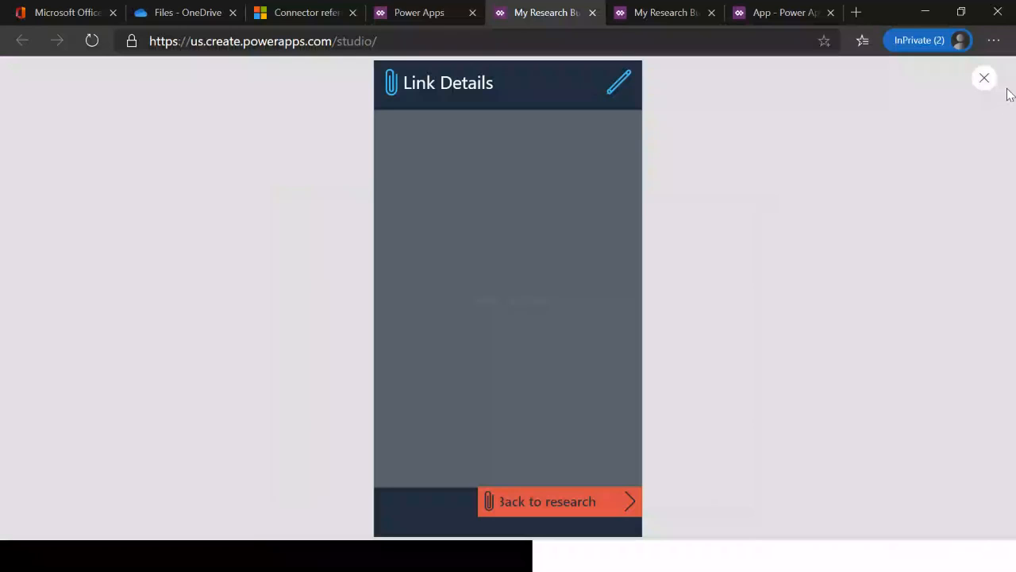
left_click(984, 78)
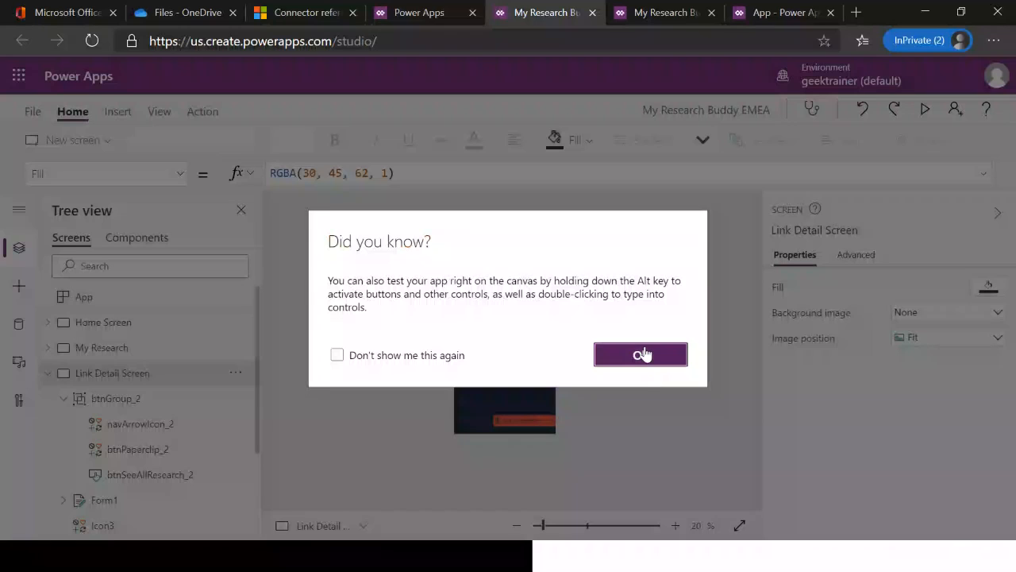
left_click(644, 354)
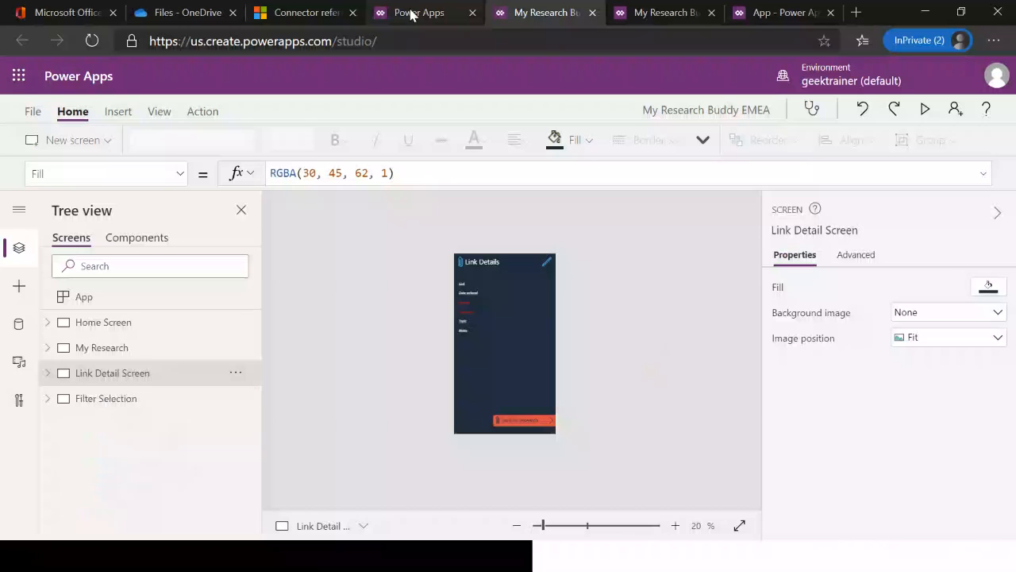
Return to the Power Apps home page and switch to the presentation's slide of getting-started resources
left_click(412, 14)
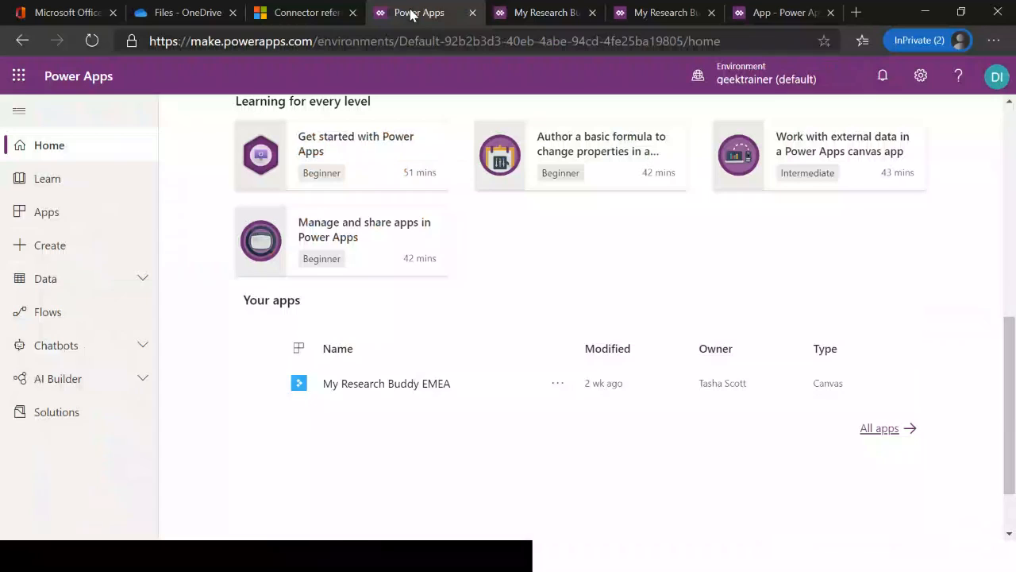
key("alt+Tab")
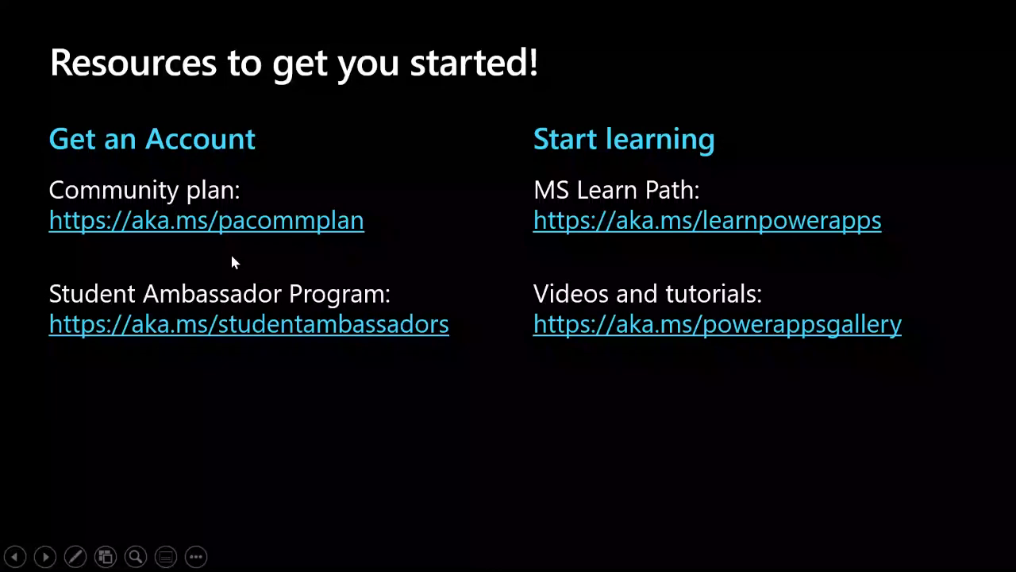
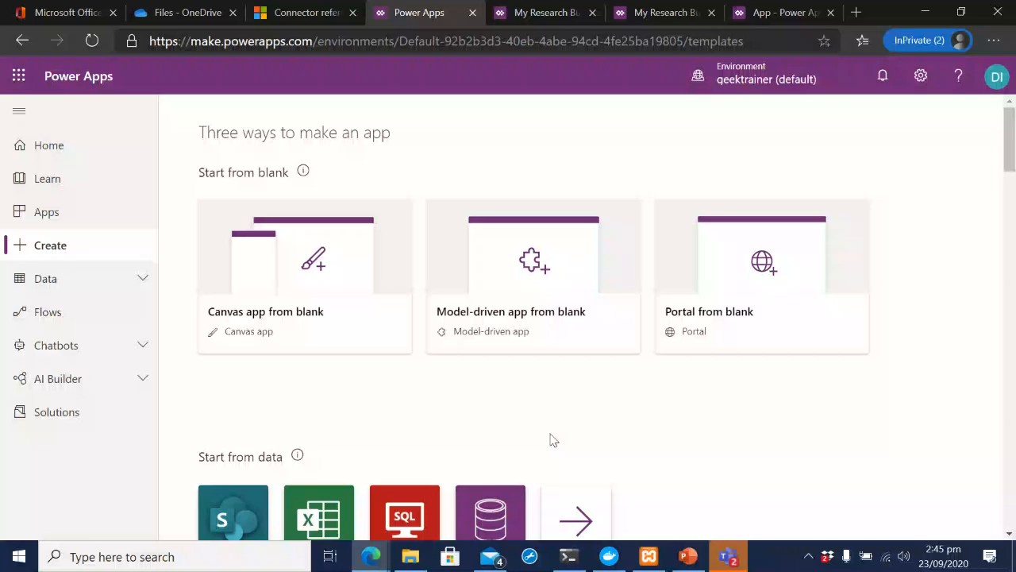
Switch to the My Research Buddy EMEA editor and examine the RGBA fill formula of the Link Detail Screen
scroll(697, 431, "down", 1)
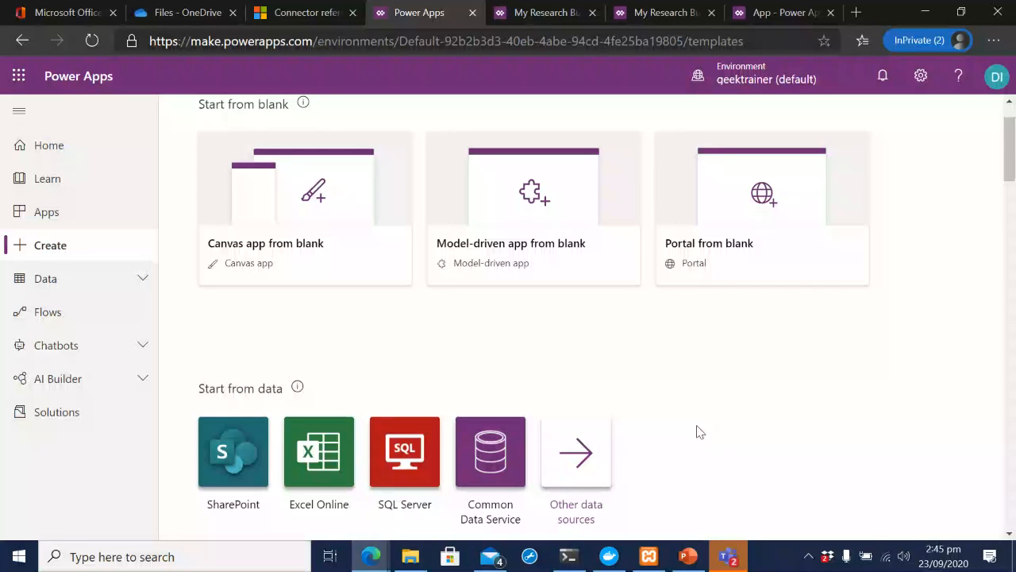
left_click(562, 16)
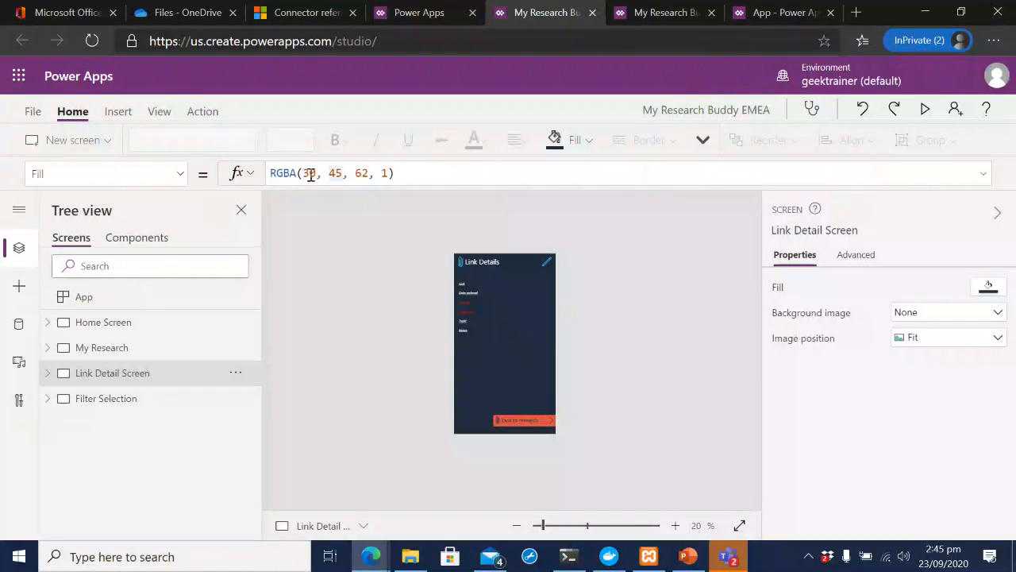
left_click_drag(303, 173, 387, 174)
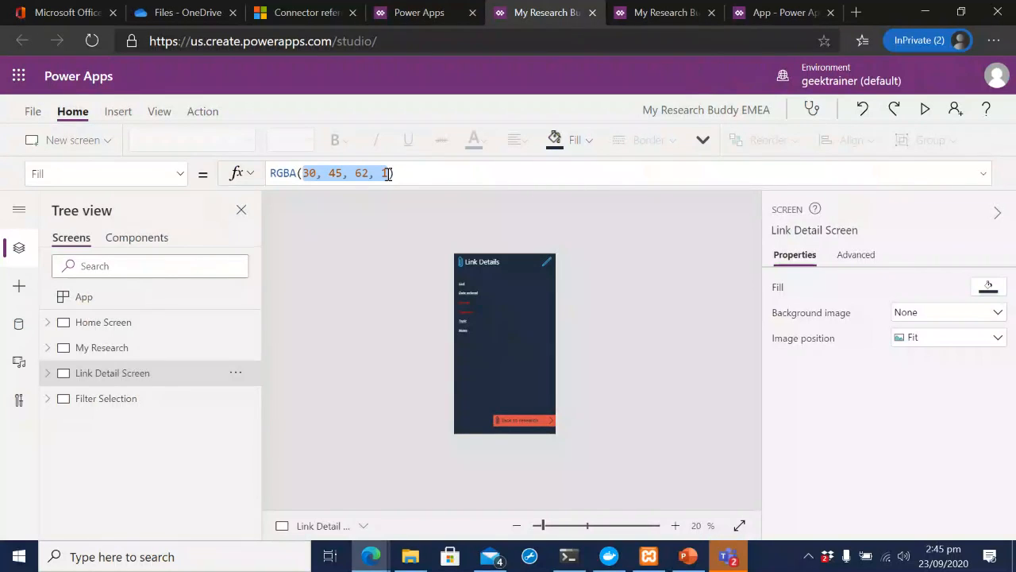
left_click(342, 173)
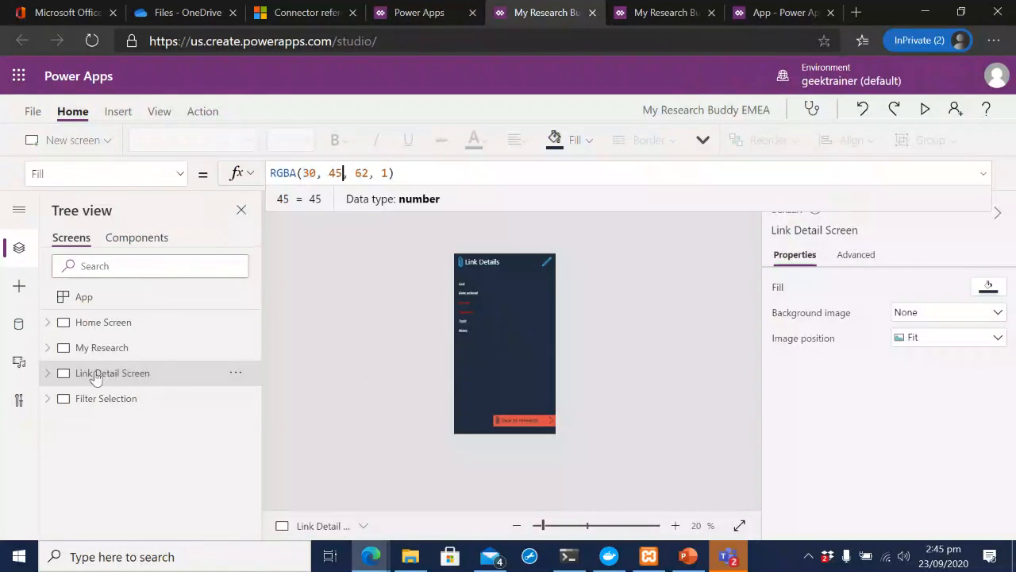
left_click(93, 373)
left_click(344, 173)
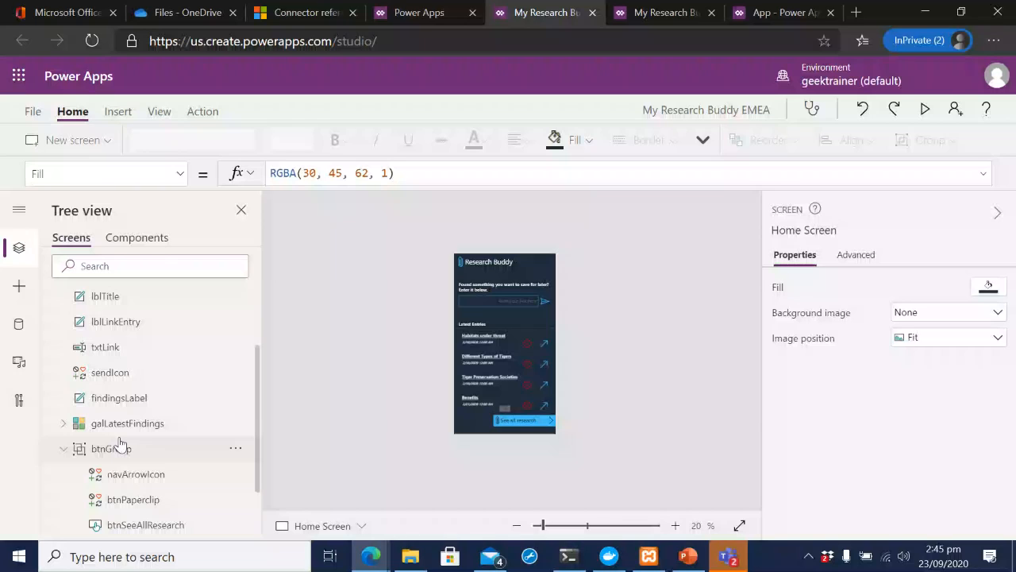
Examine the Home Screen controls' formulas, including the title text, the See all research group's navigation action with its transition argument, and the link input
left_click(121, 442)
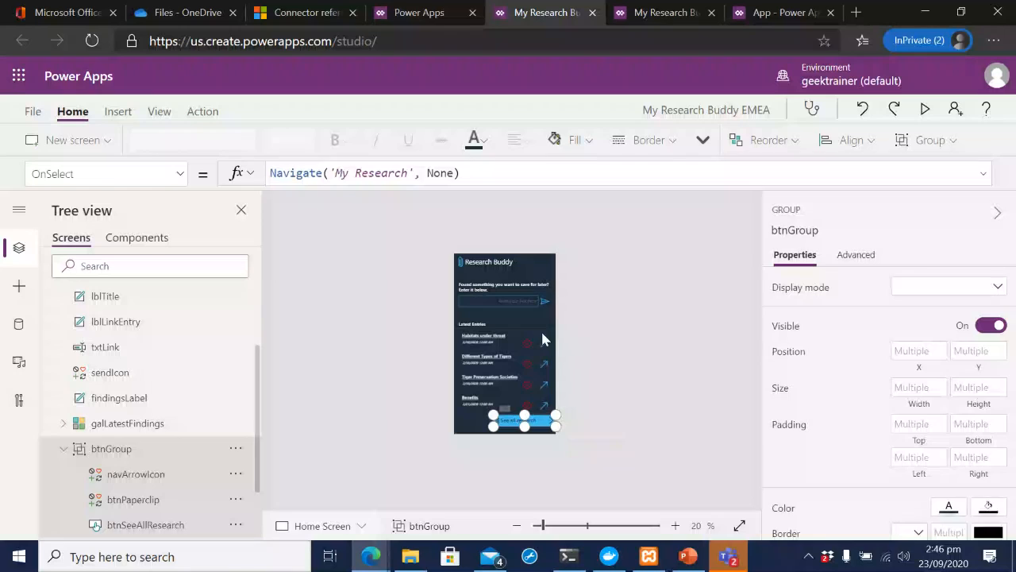
left_click(512, 264)
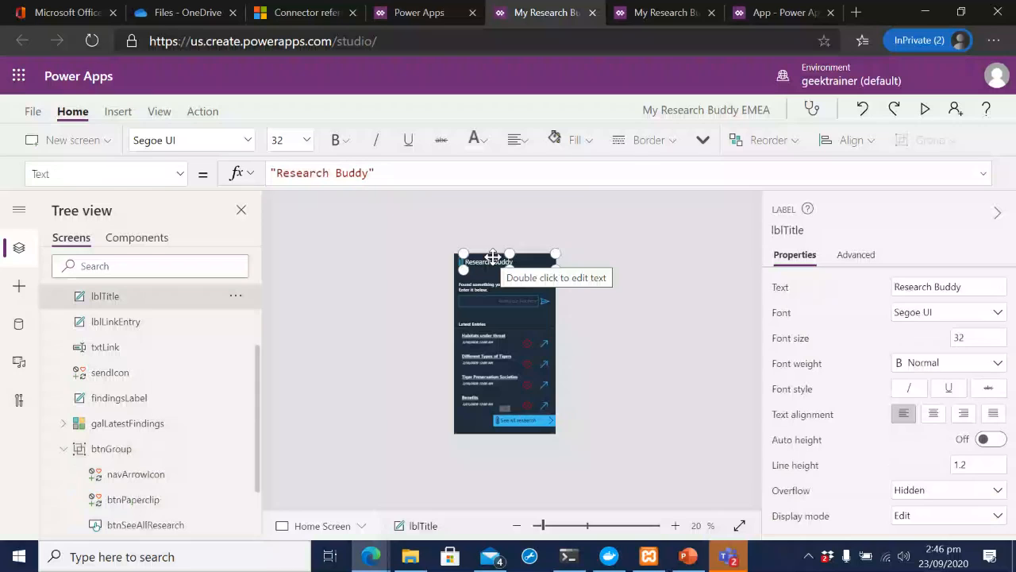
left_click(525, 420)
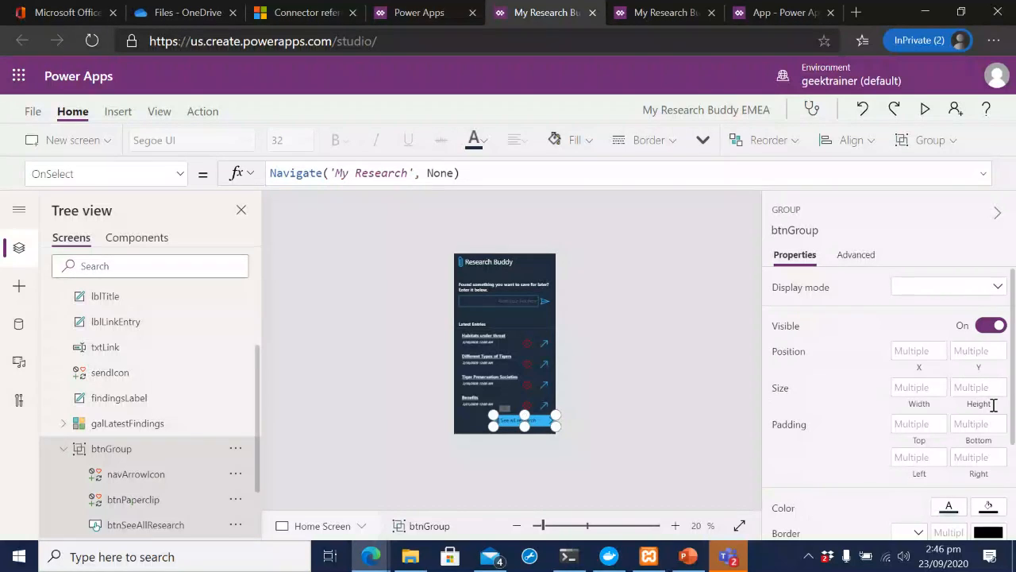
left_click(435, 174)
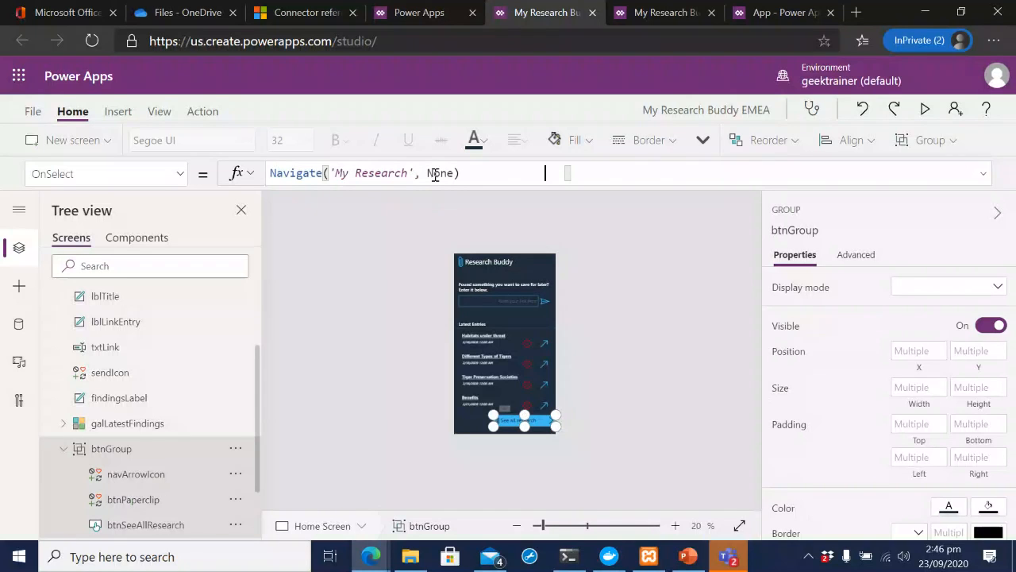
type("ScreenTransition.")
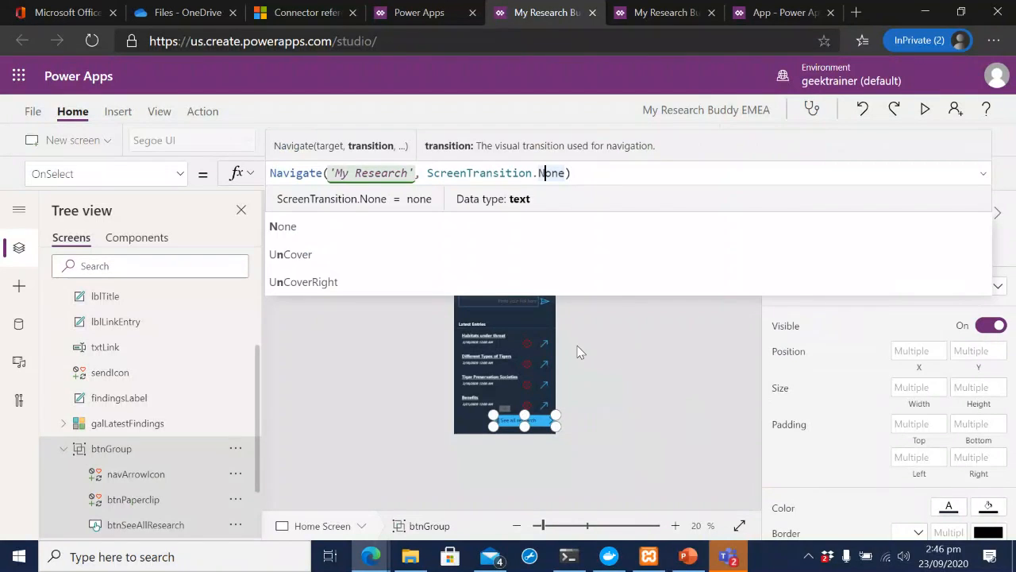
left_click(530, 337)
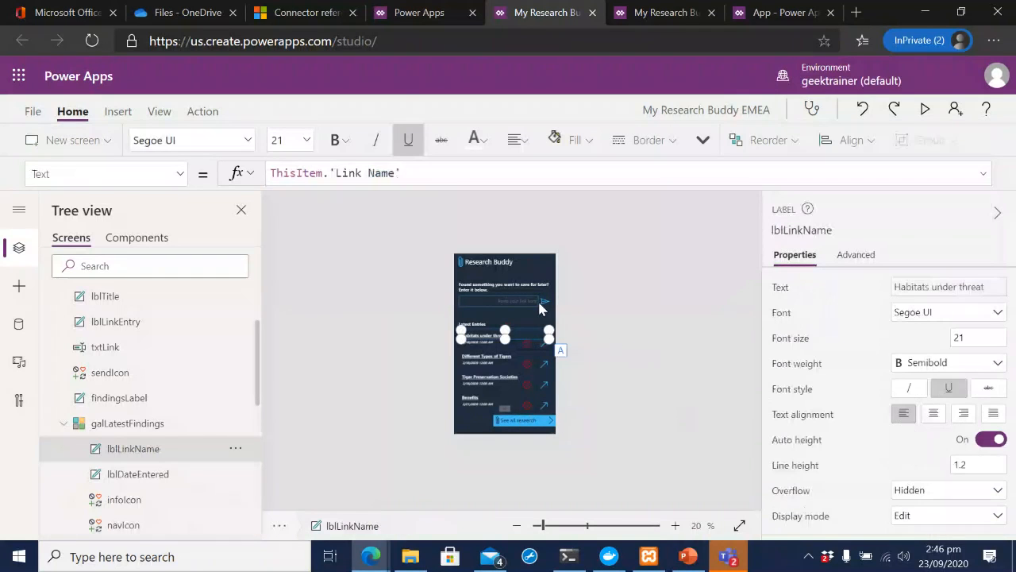
left_click(539, 309)
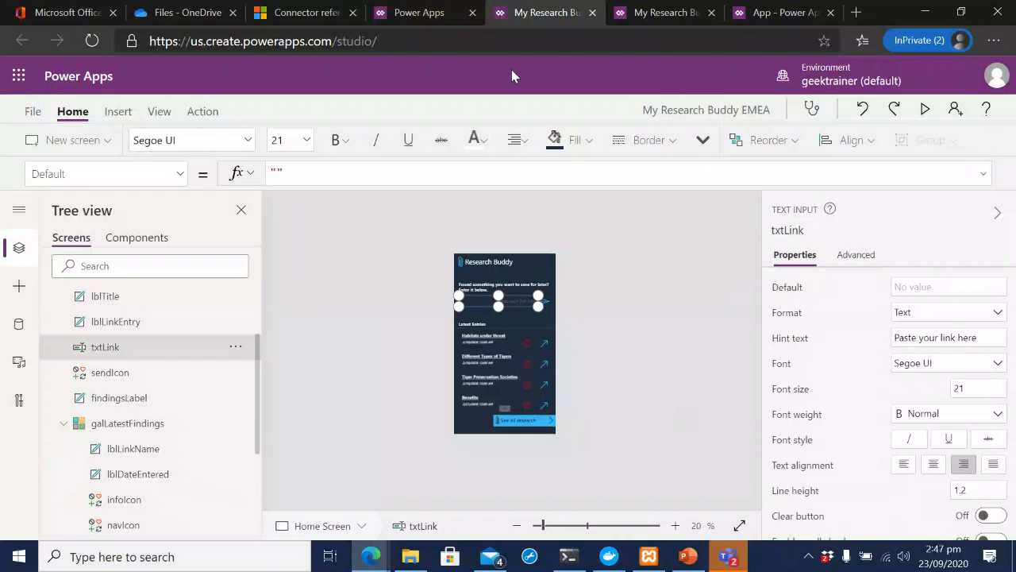
Switch to the FlooringEstimates app editor, select BrowseScreen1 and show the controls available for insertion
left_click(434, 19)
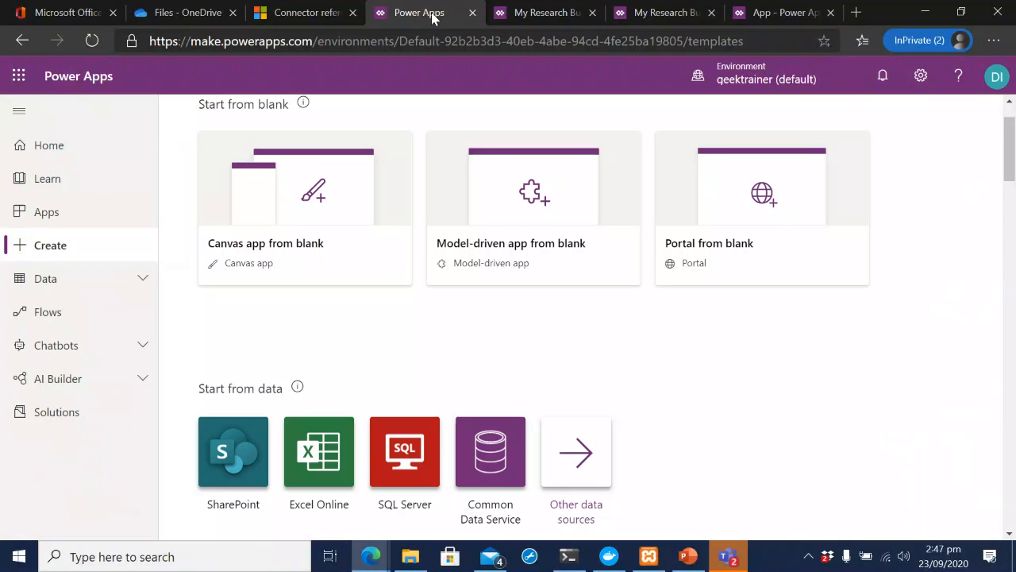
left_click(548, 13)
left_click(782, 12)
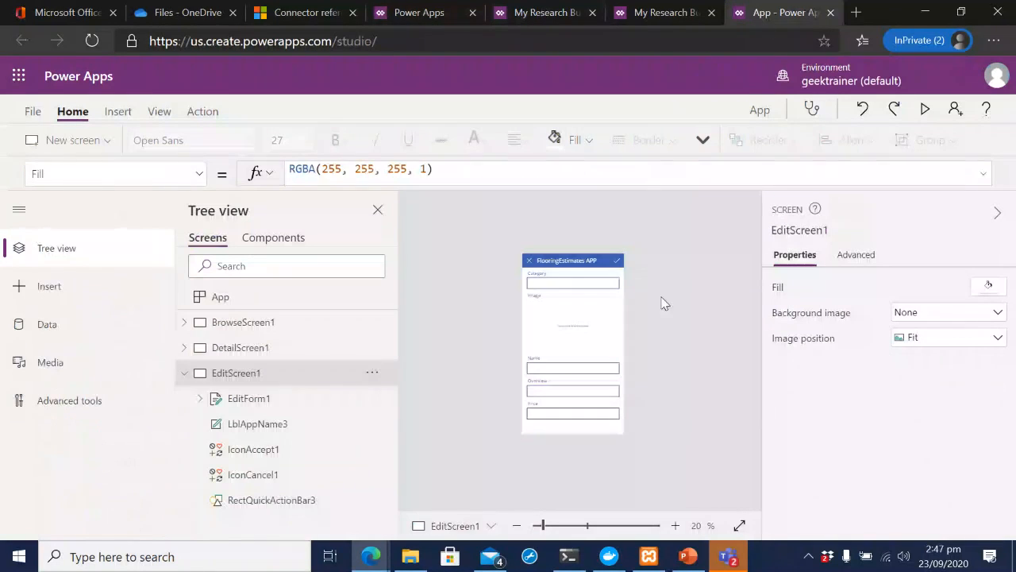
left_click(215, 322)
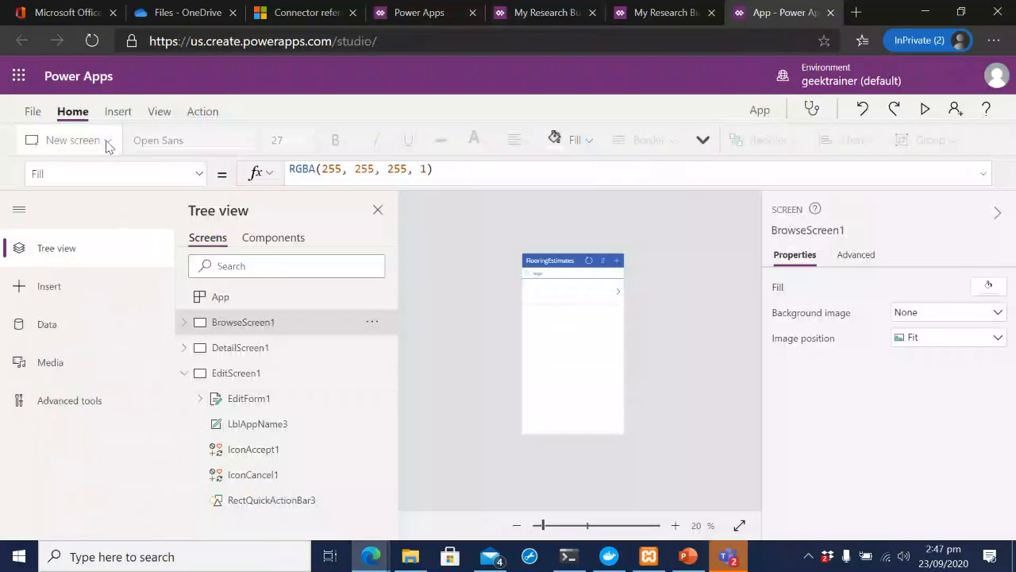
left_click(119, 113)
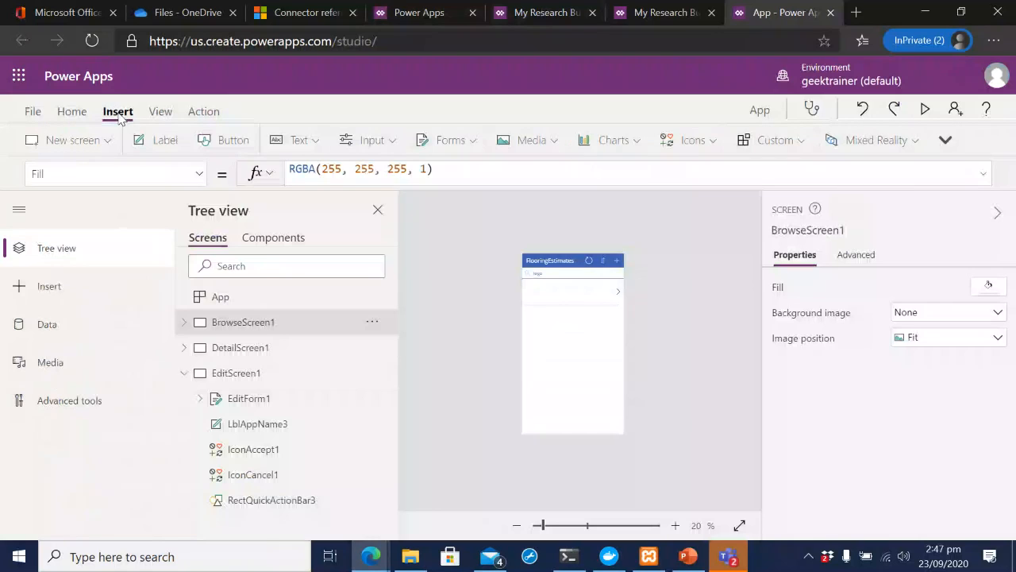